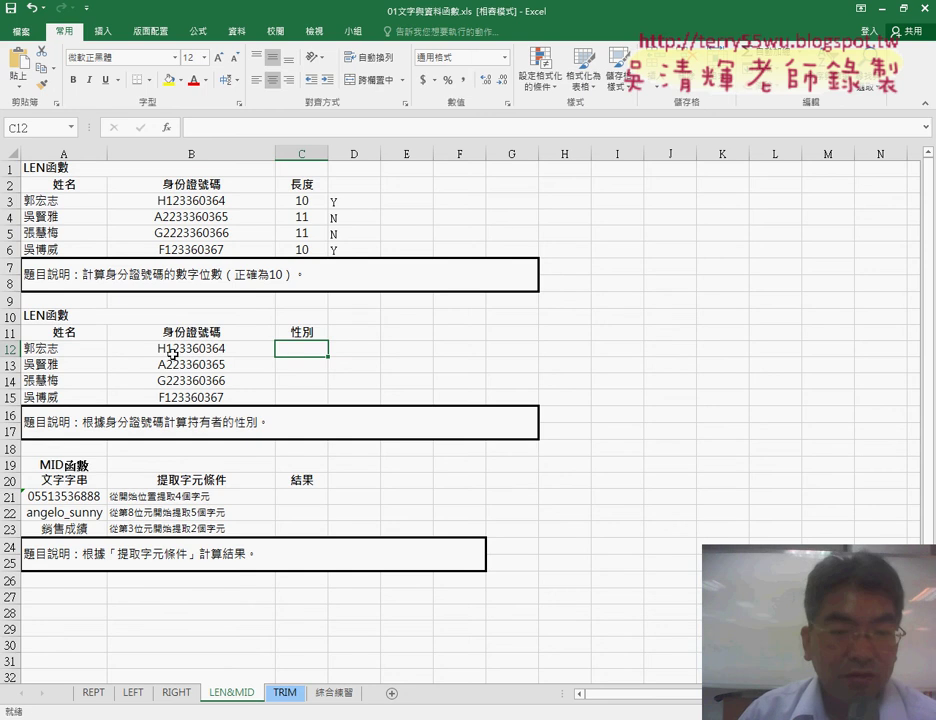
Step: Check the ID number in B12, then select the empty gender cell C12
left_click(173, 354)
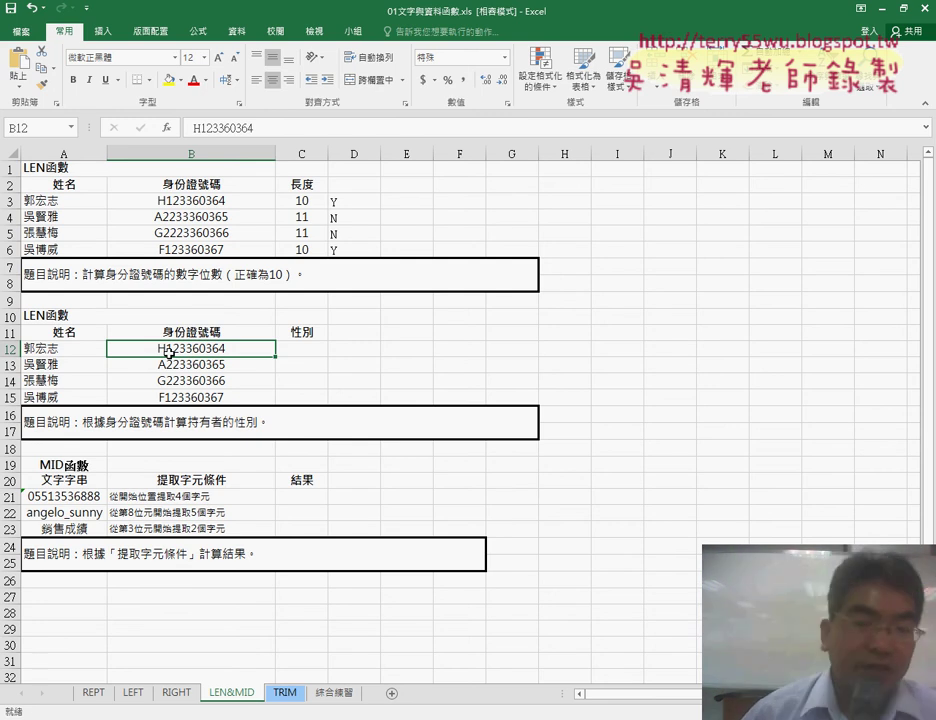
left_click(297, 353)
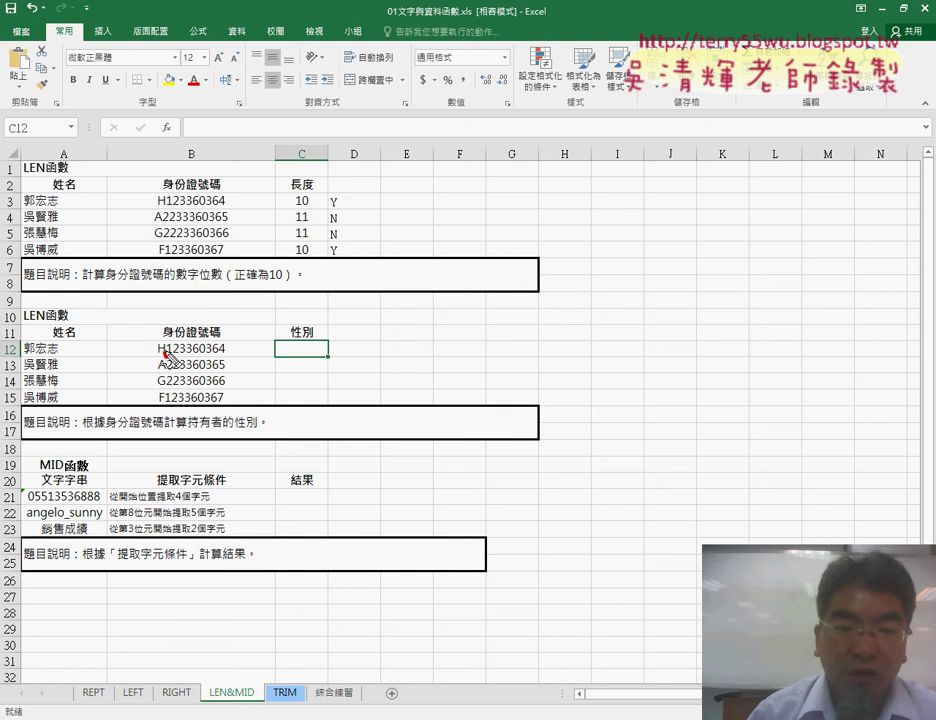
left_click_drag(166, 353, 176, 357)
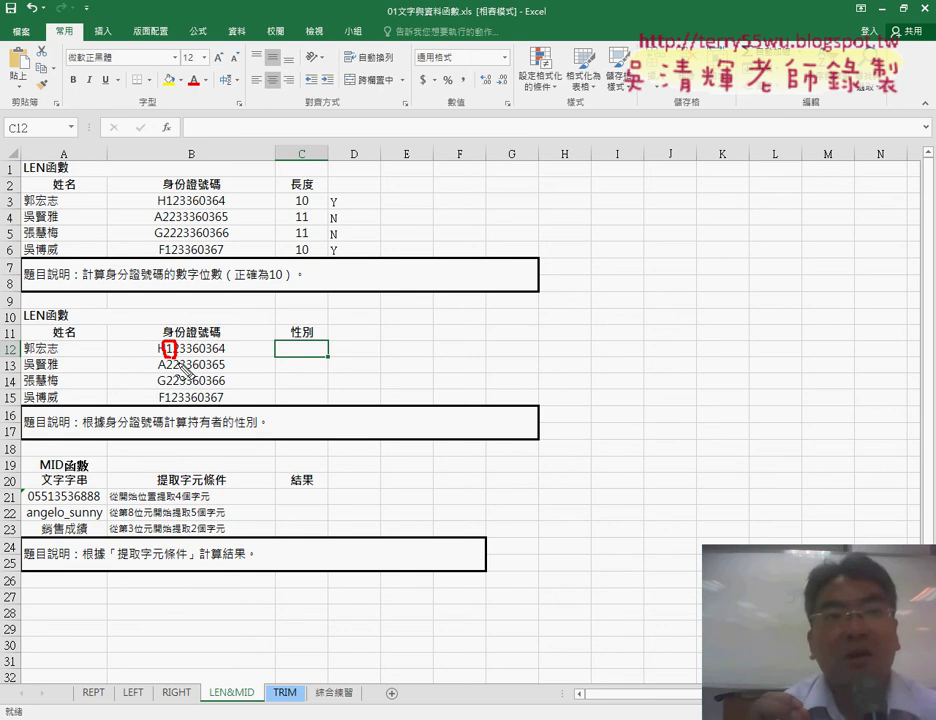
key("Escape")
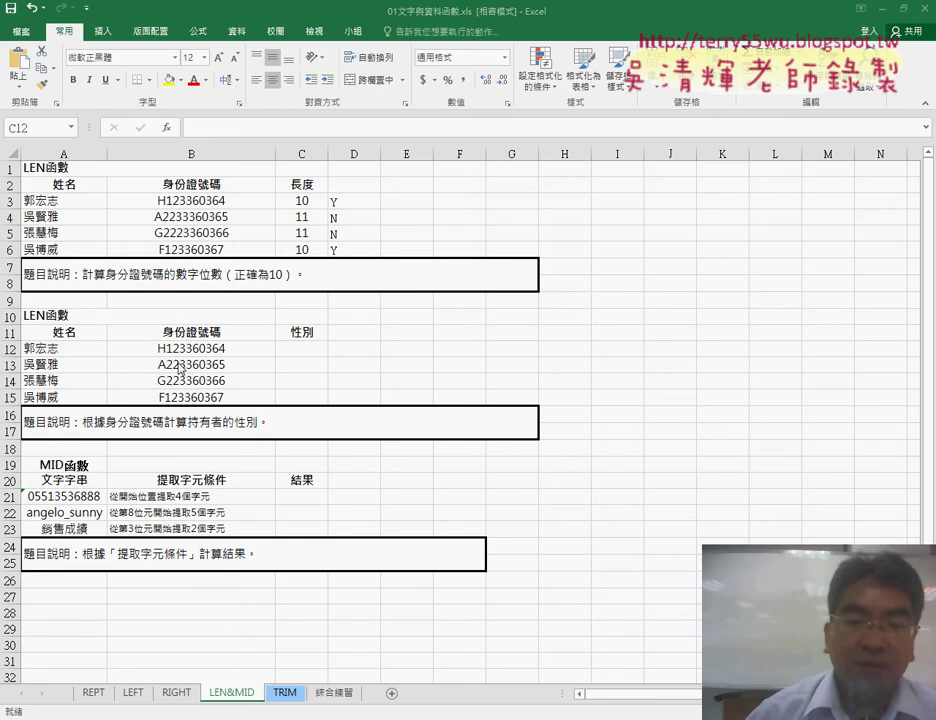
left_click(307, 347)
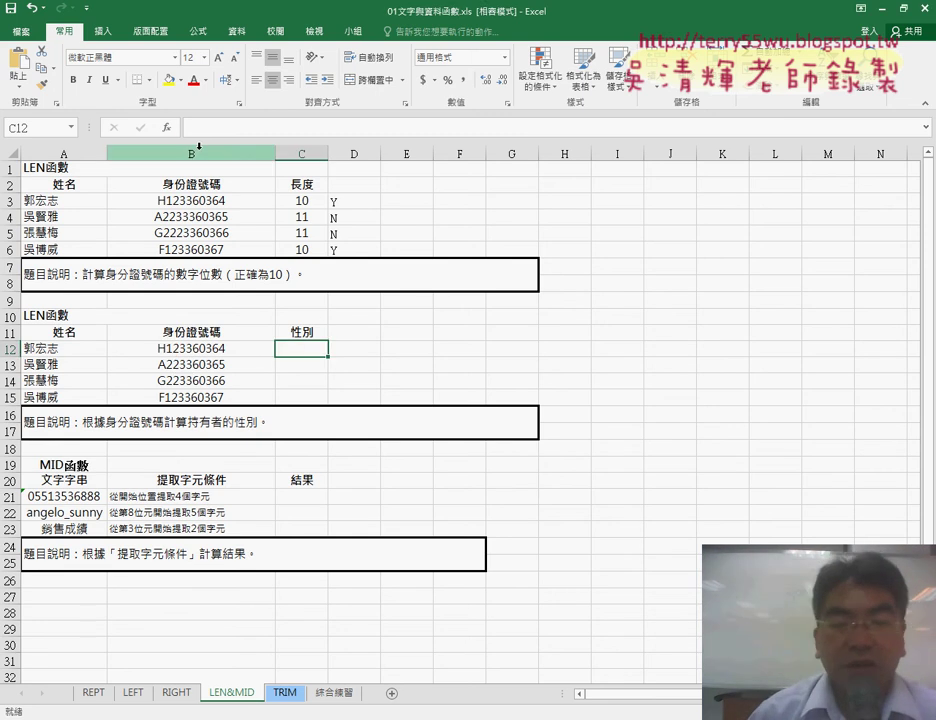
Step: Insert the MID function from the 文字 (Text) category into C12, opening its empty argument form
left_click(168, 133)
left_click(640, 215)
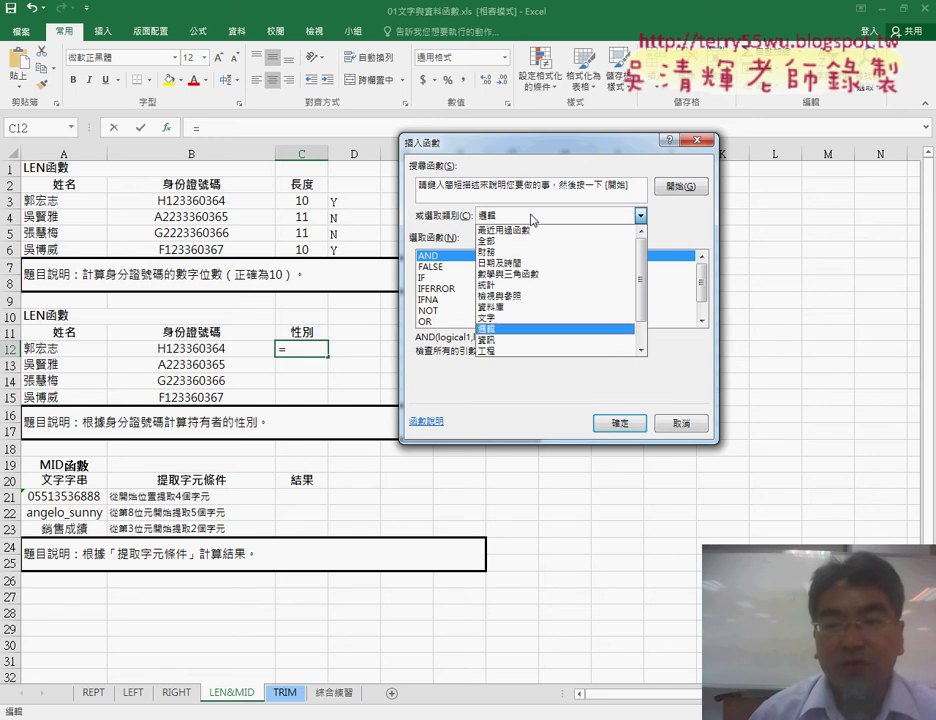
left_click(487, 317)
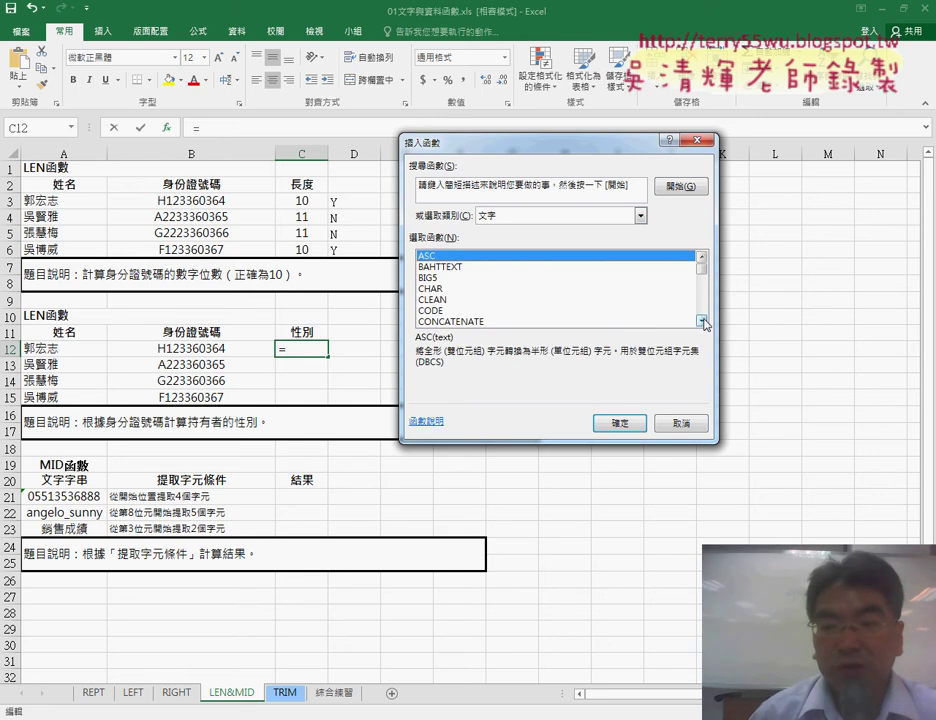
left_click(703, 320)
left_click(703, 320)
left_click(703, 320)
left_click(703, 320)
left_click(703, 320)
left_click(703, 320)
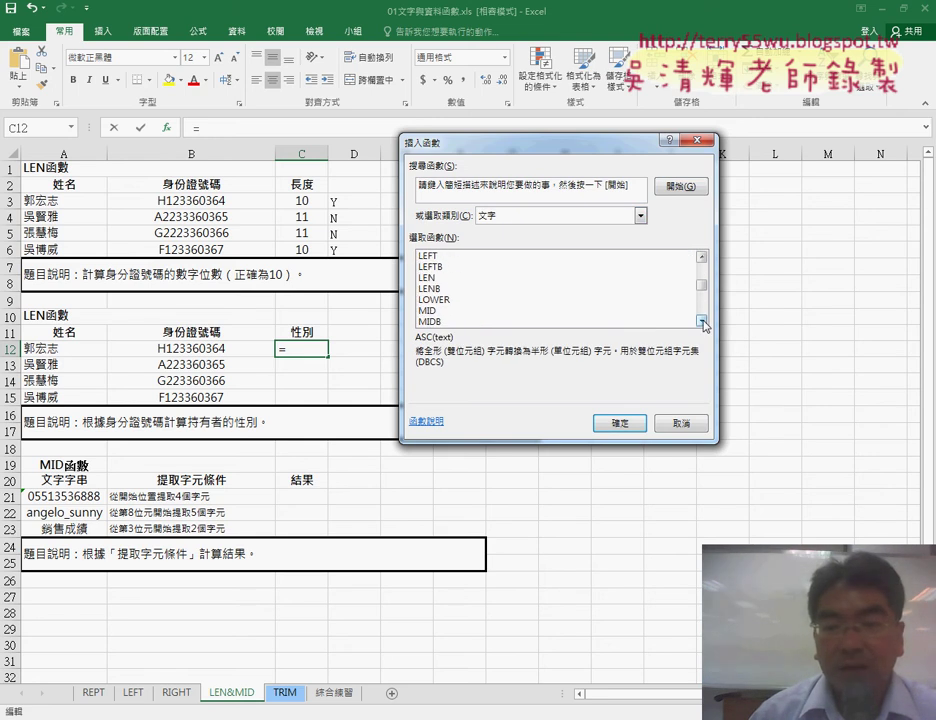
left_click(703, 320)
left_click(427, 300)
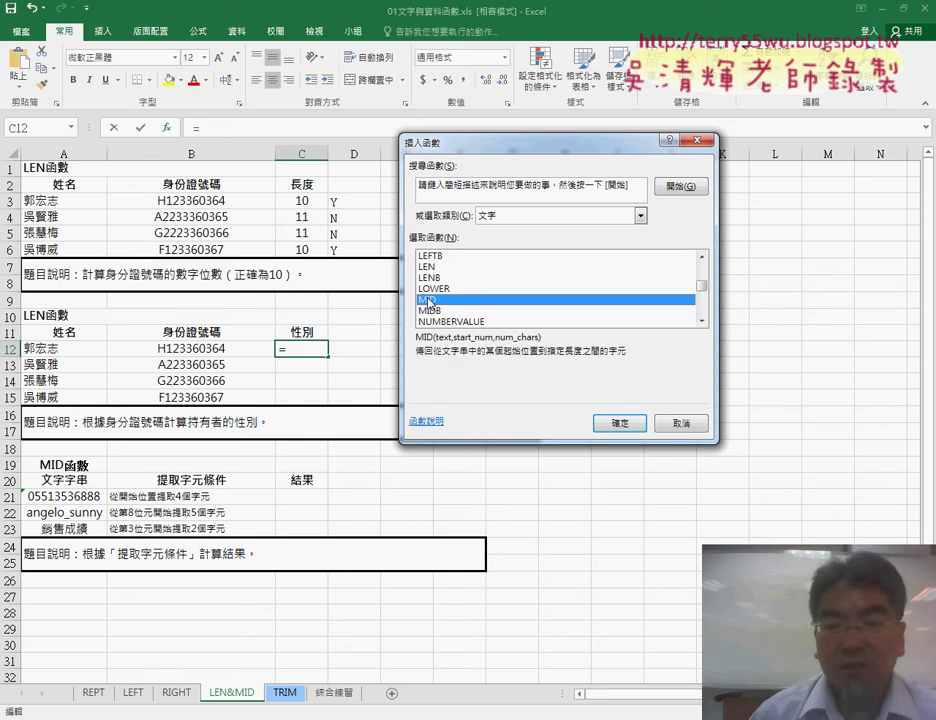
left_click(612, 421)
left_click_drag(508, 181, 548, 216)
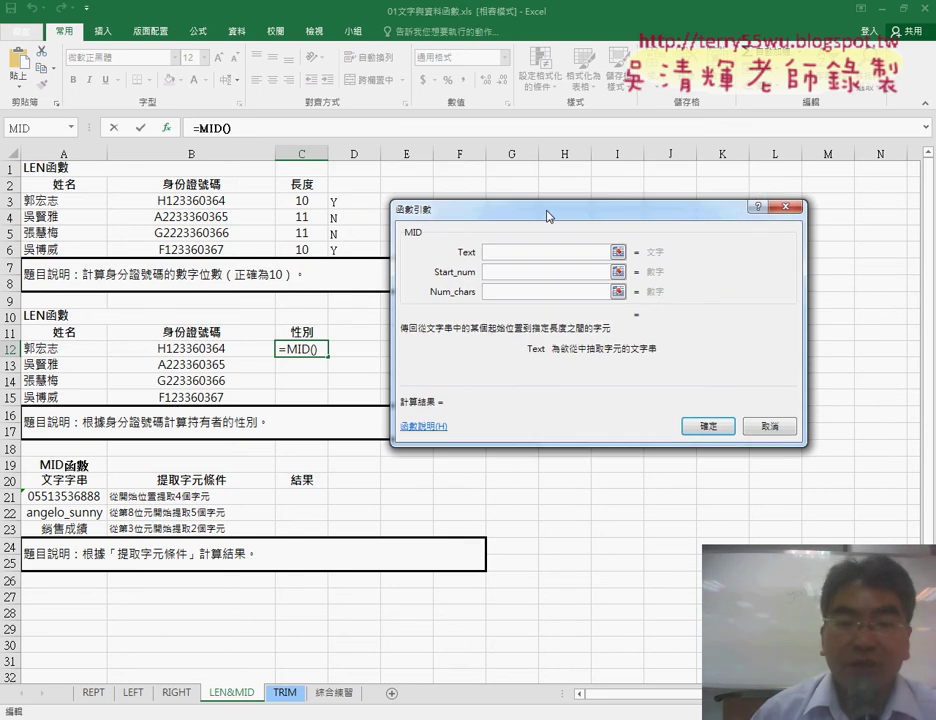
Step: Set MID's Text to B12, Start_num to 2 and Num_chars to 1, giving =MID(B12,2,1)
left_click(218, 351)
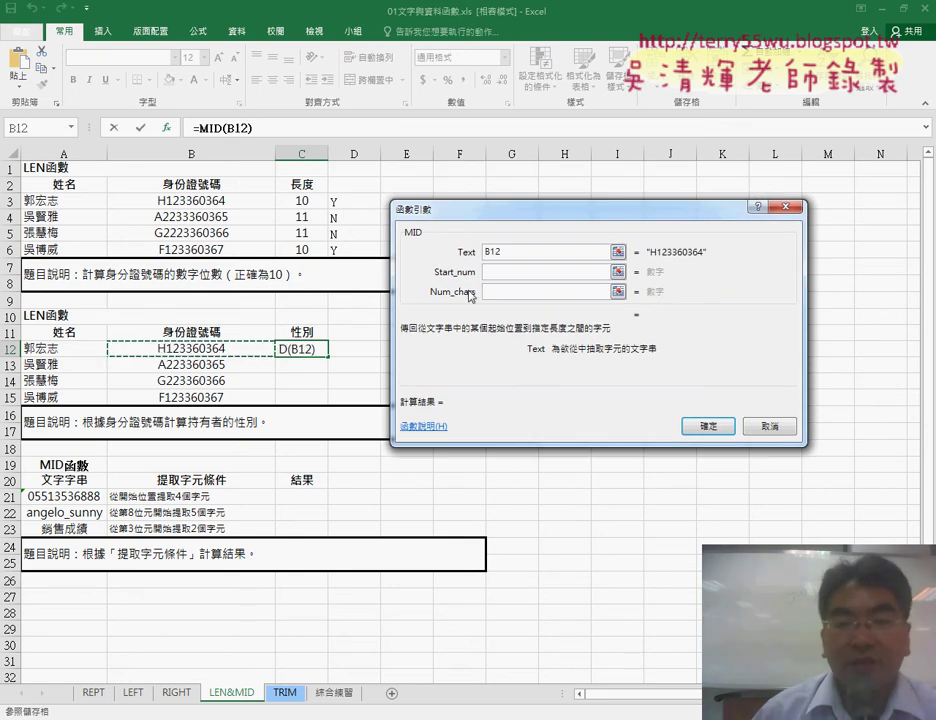
left_click(506, 276)
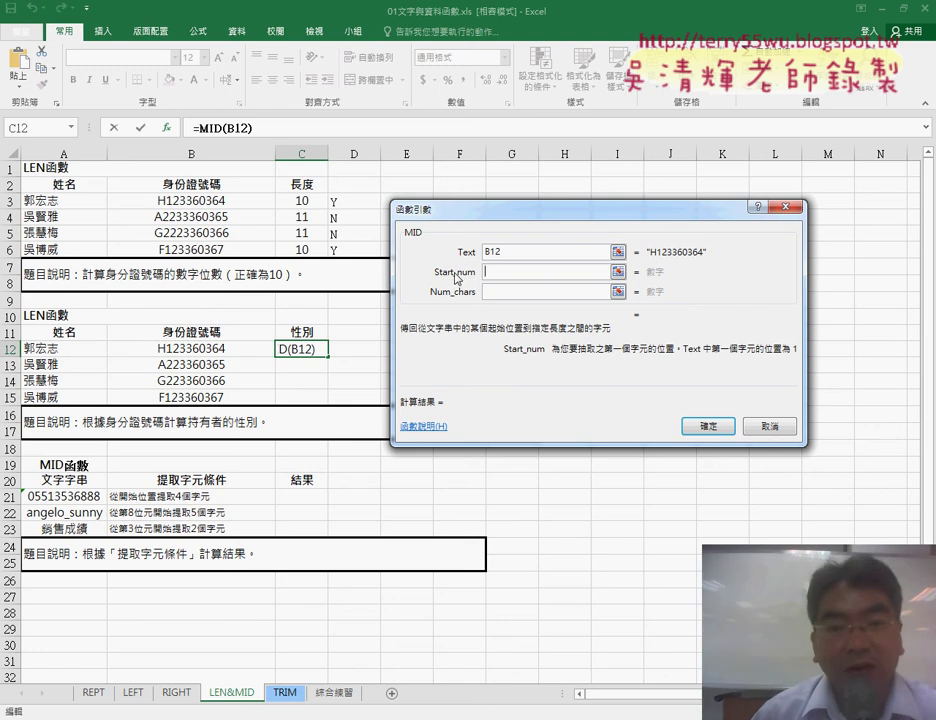
type("2")
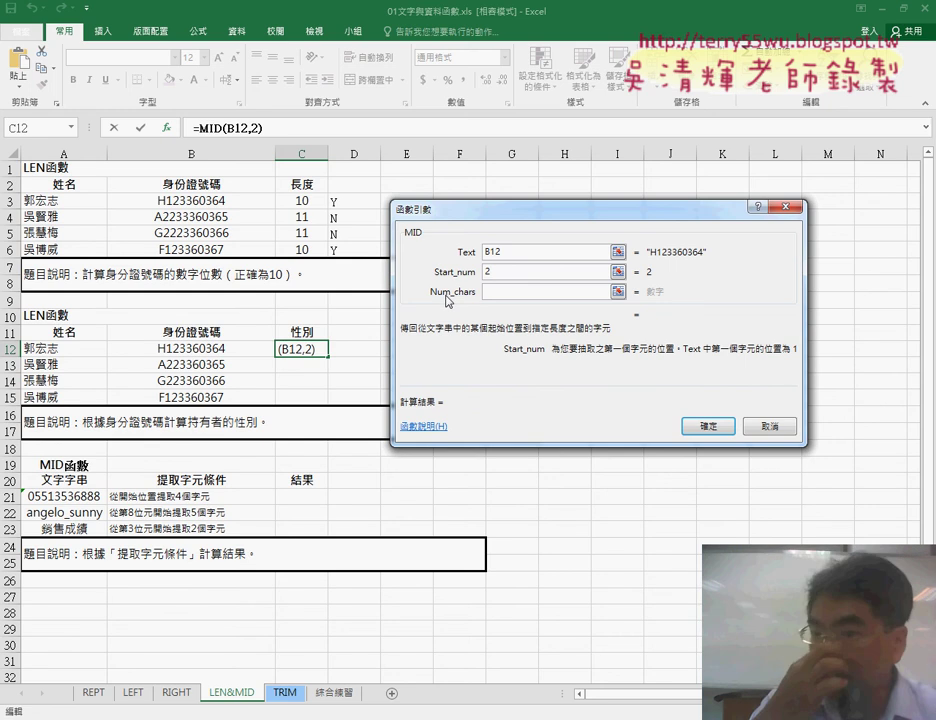
left_click(512, 292)
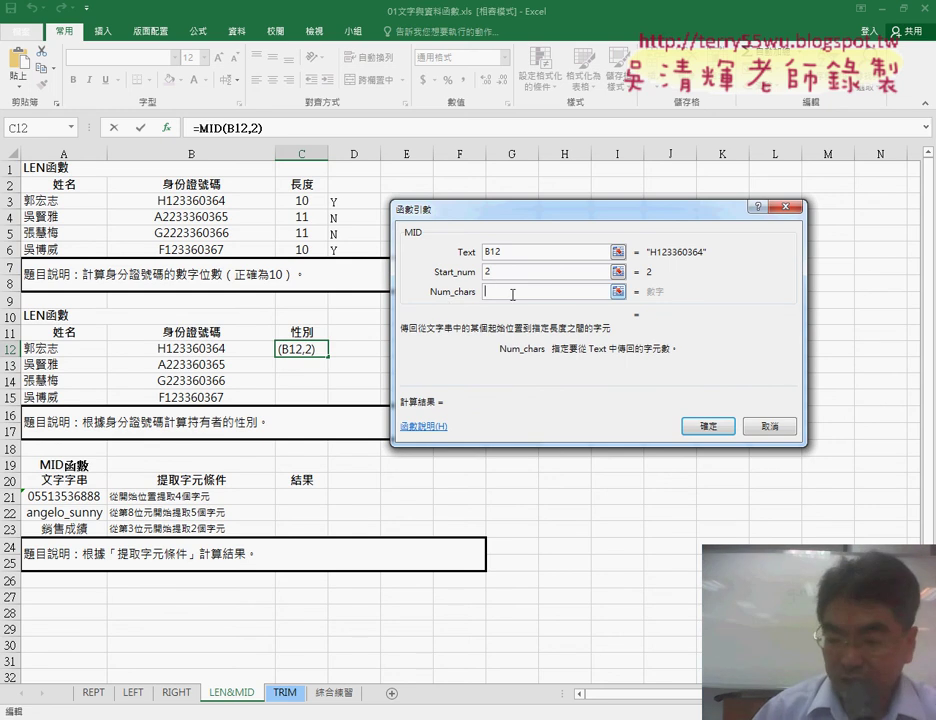
type("1")
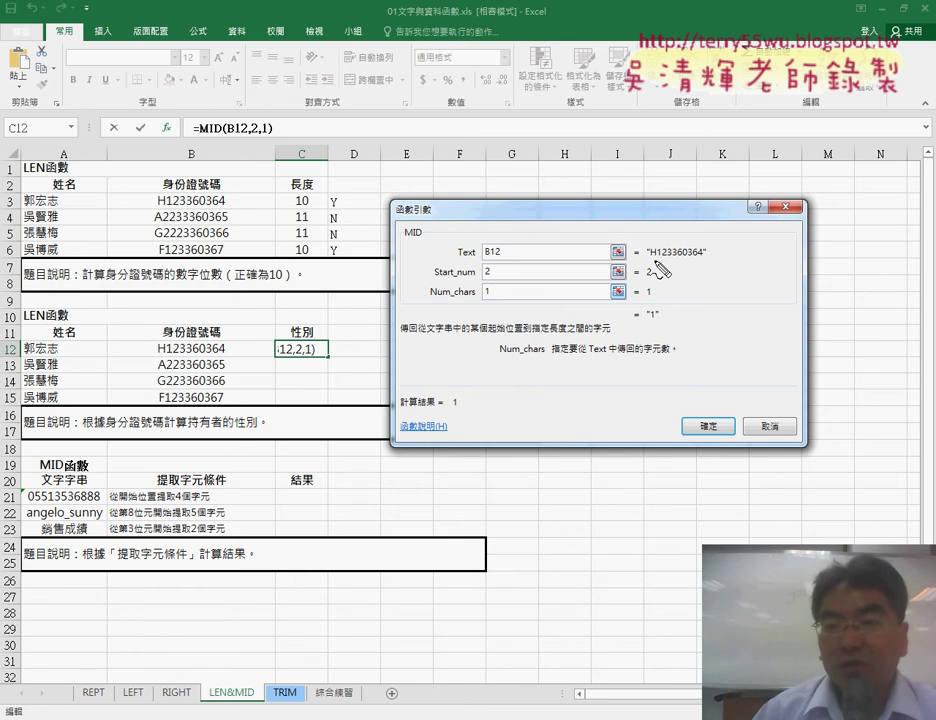
left_click_drag(649, 262, 706, 265)
left_click_drag(658, 308, 646, 312)
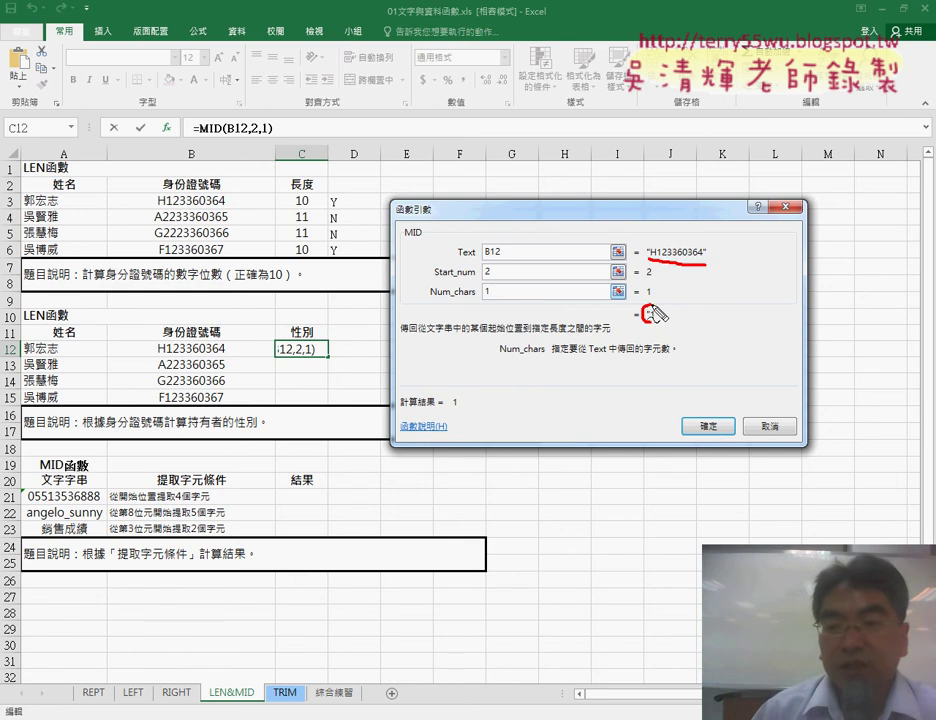
left_click_drag(704, 265, 663, 311)
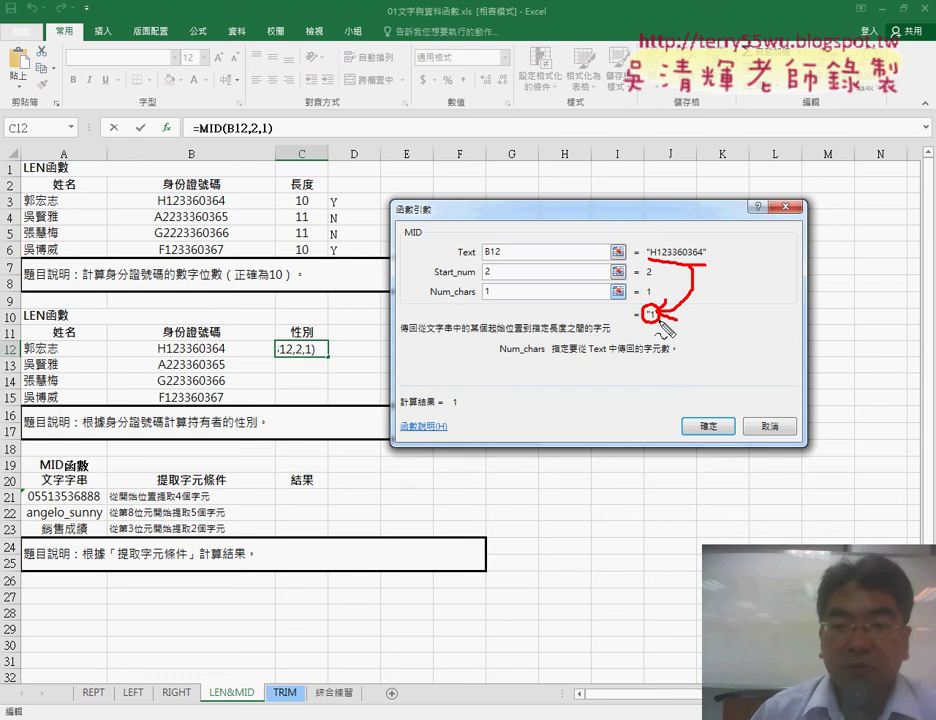
key("Escape")
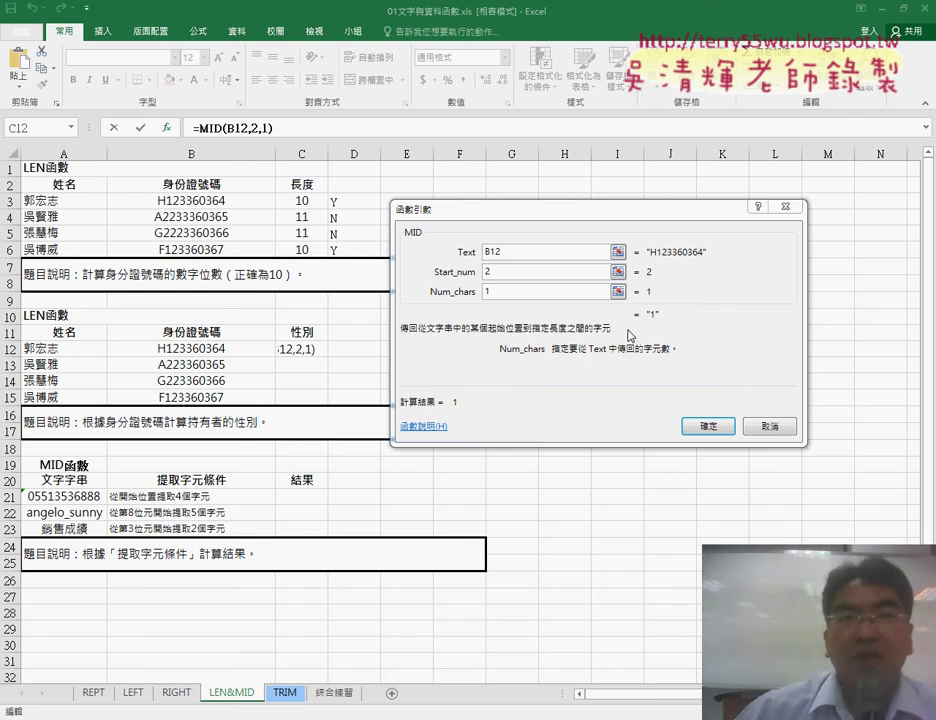
left_click(706, 426)
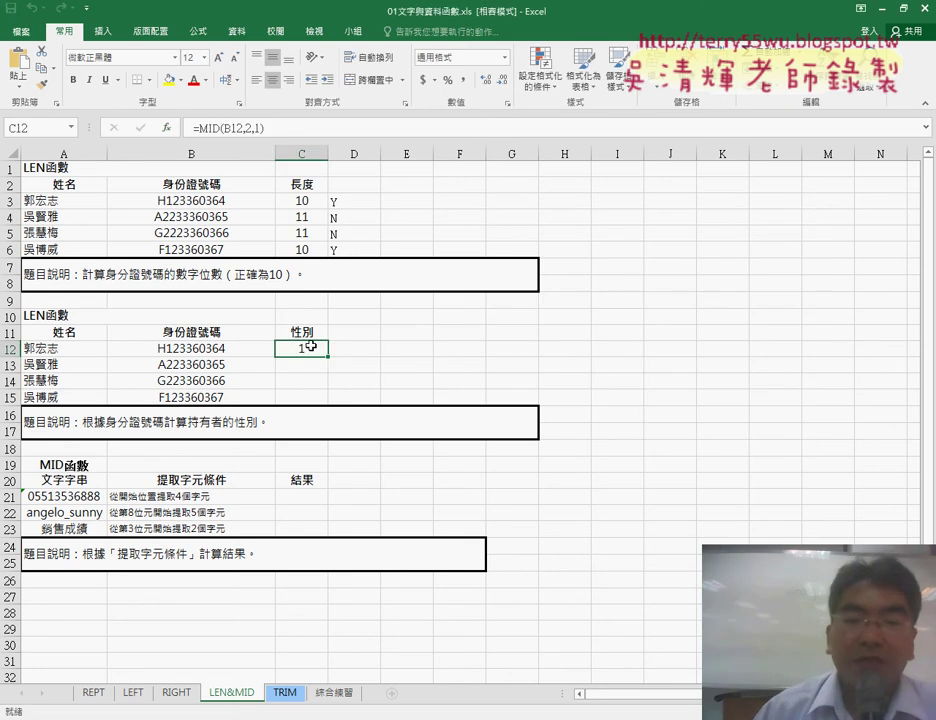
Step: Fill C12's MID formula down through C15, then reselect C12
left_click_drag(328, 358, 328, 400)
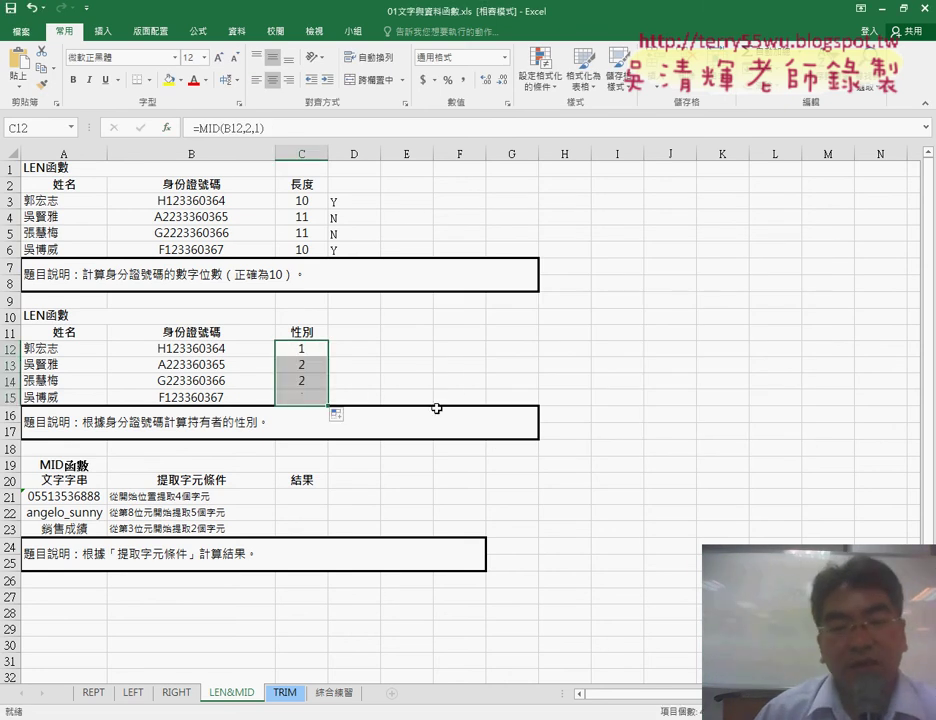
left_click(316, 351)
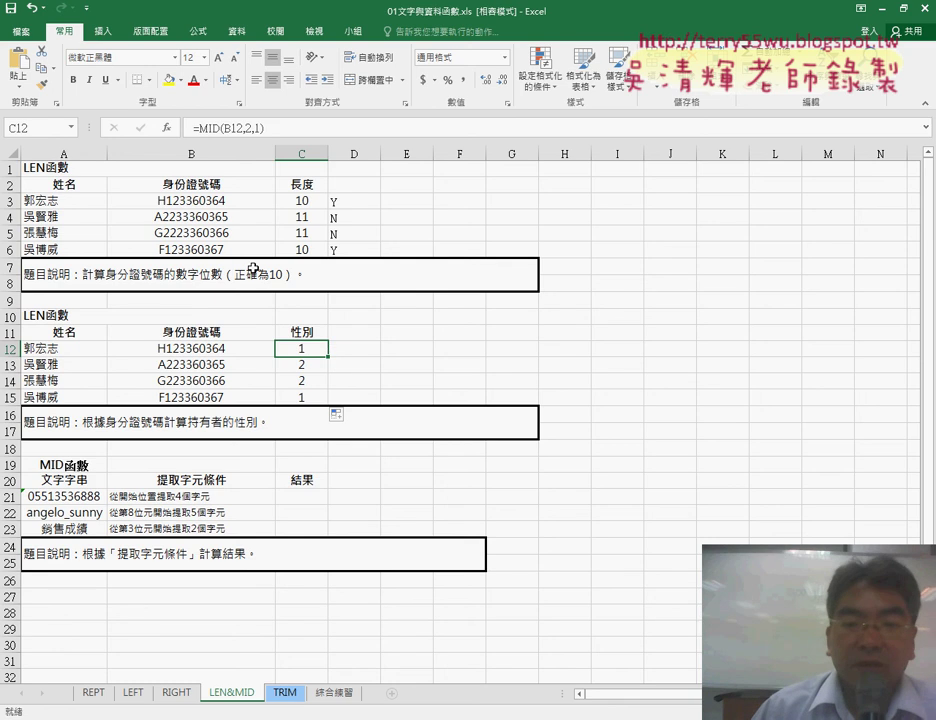
Step: Cut the MID(B12,2,1) text out of C12's formula, leaving just =
left_click(198, 128)
left_click_drag(198, 128, 262, 127)
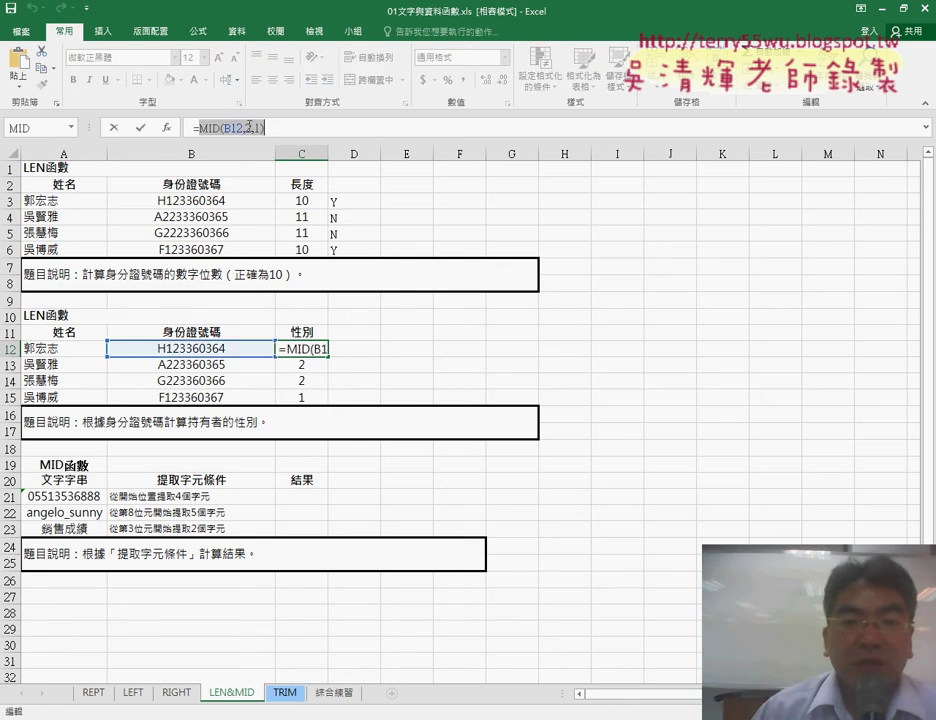
right_click(237, 128)
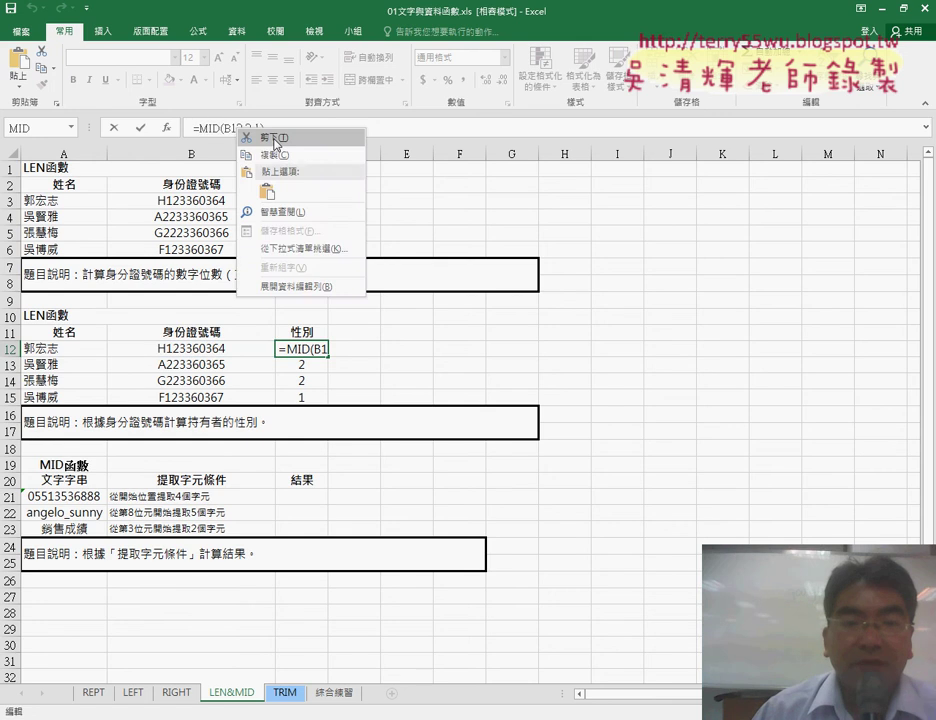
left_click(276, 139)
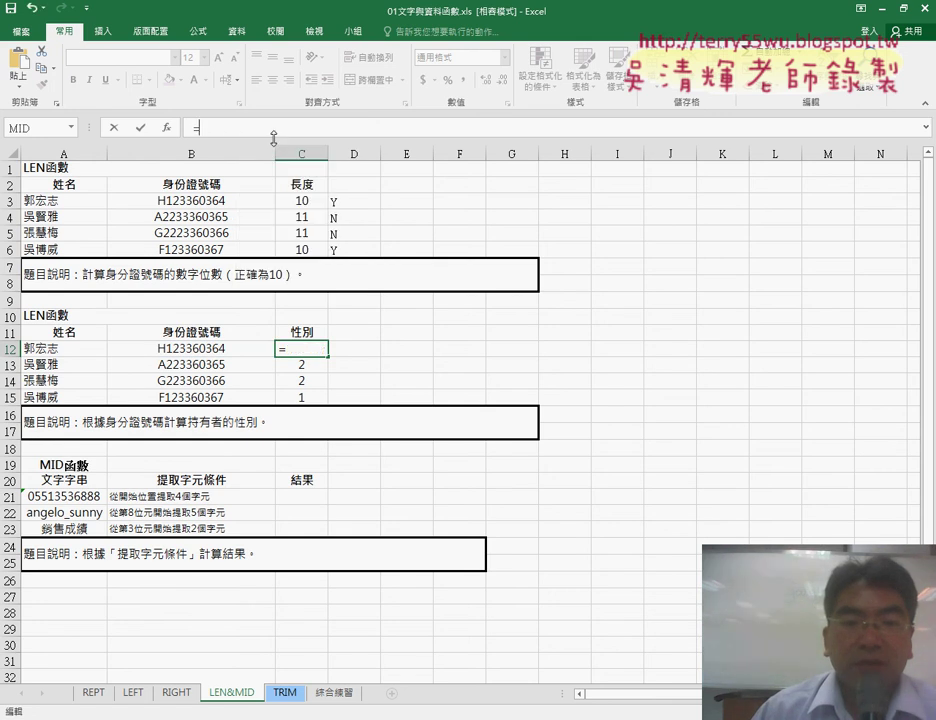
Step: Insert the IF function from the 邏輯 (Logical) category into C12
left_click(175, 130)
left_click(560, 251)
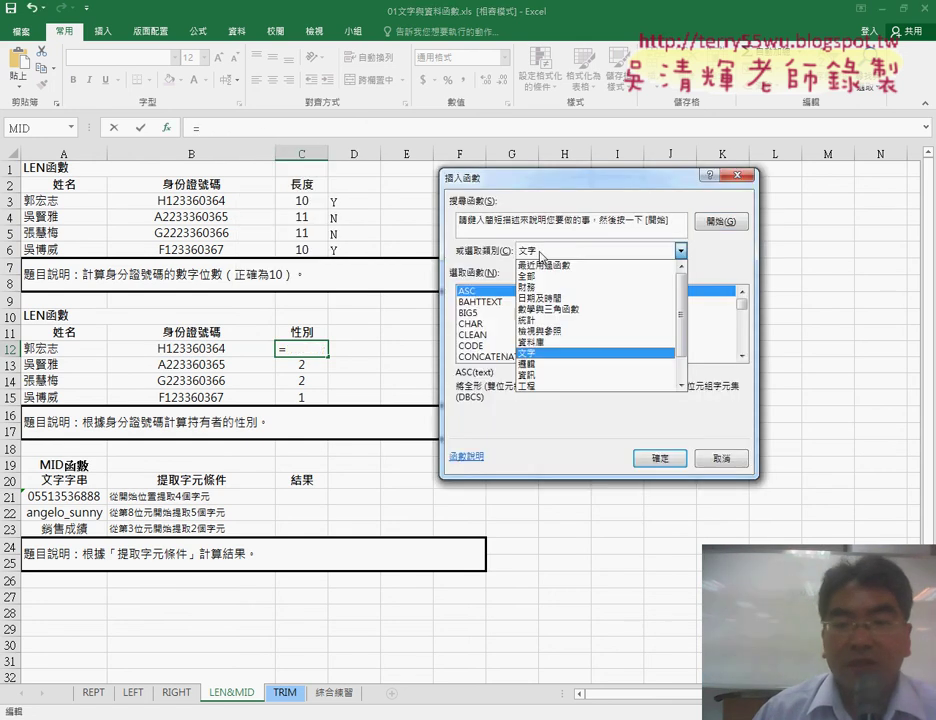
left_click(568, 366)
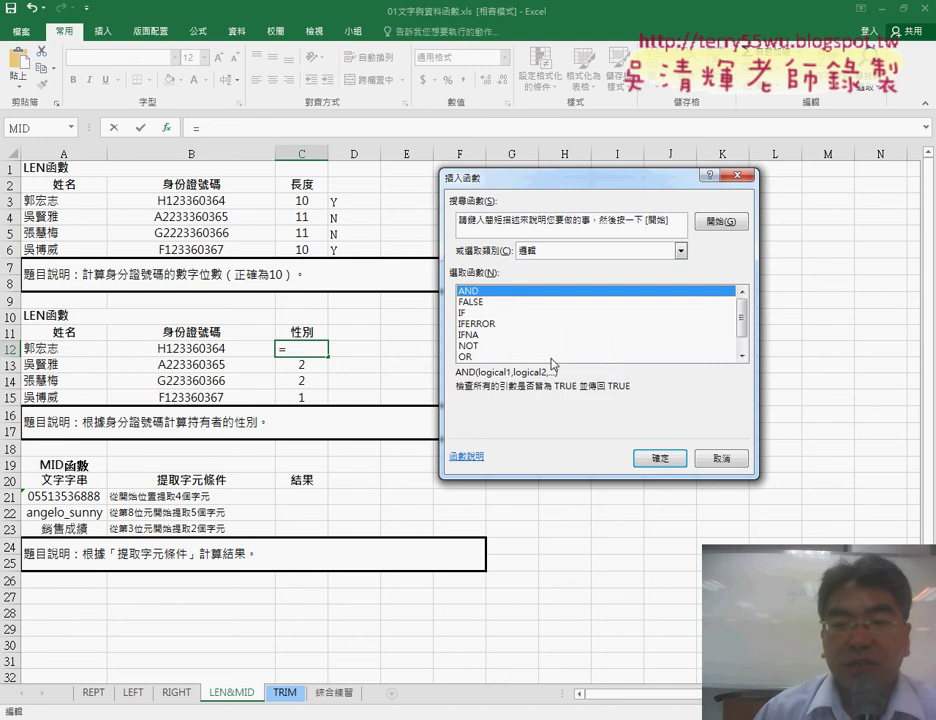
double_click(466, 313)
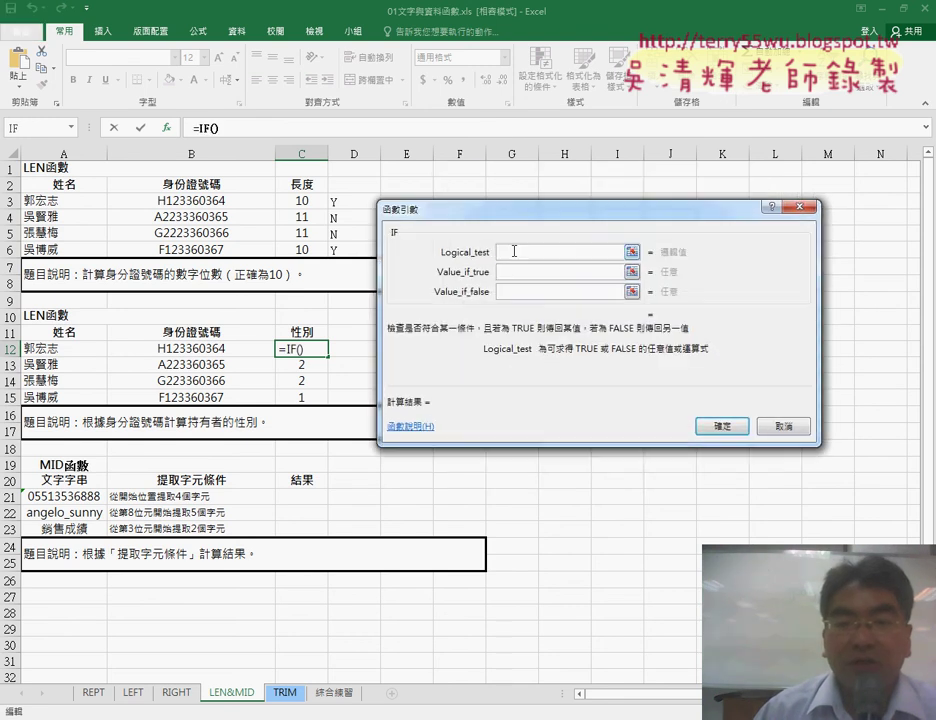
Step: Fill IF's arguments: Logical_test MID(B12,2,1)=1, Value_if_true 男, Value_if_false 女
right_click(514, 251)
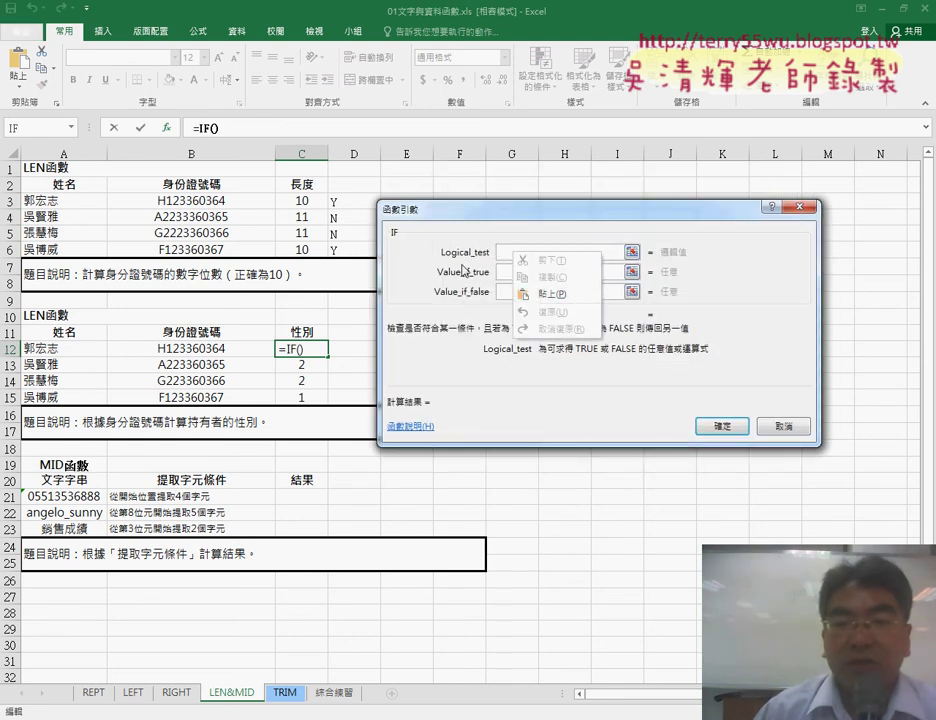
left_click(555, 294)
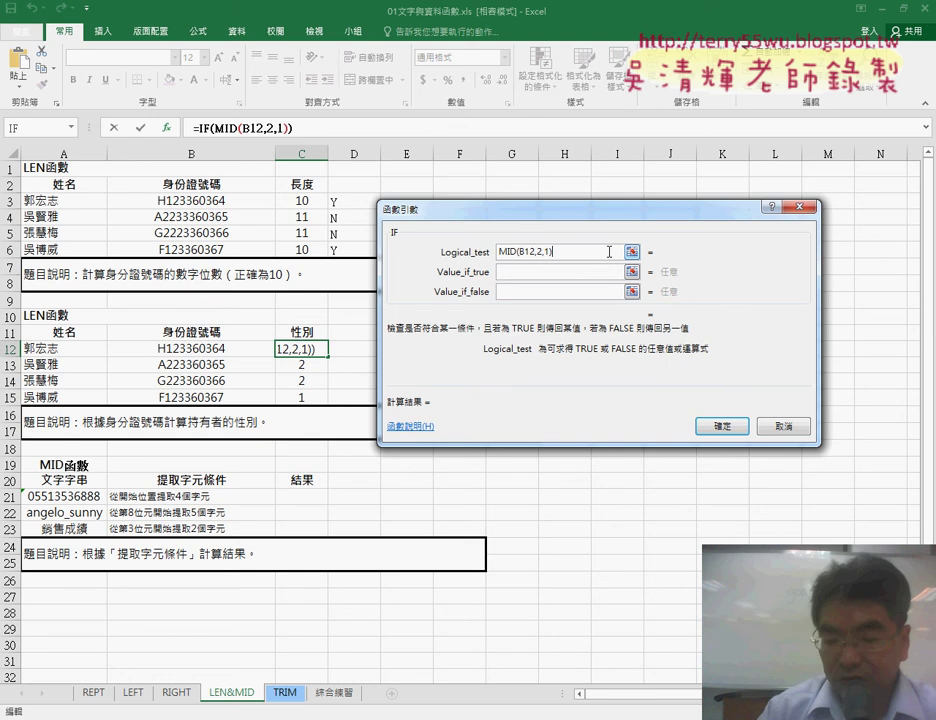
type("=1")
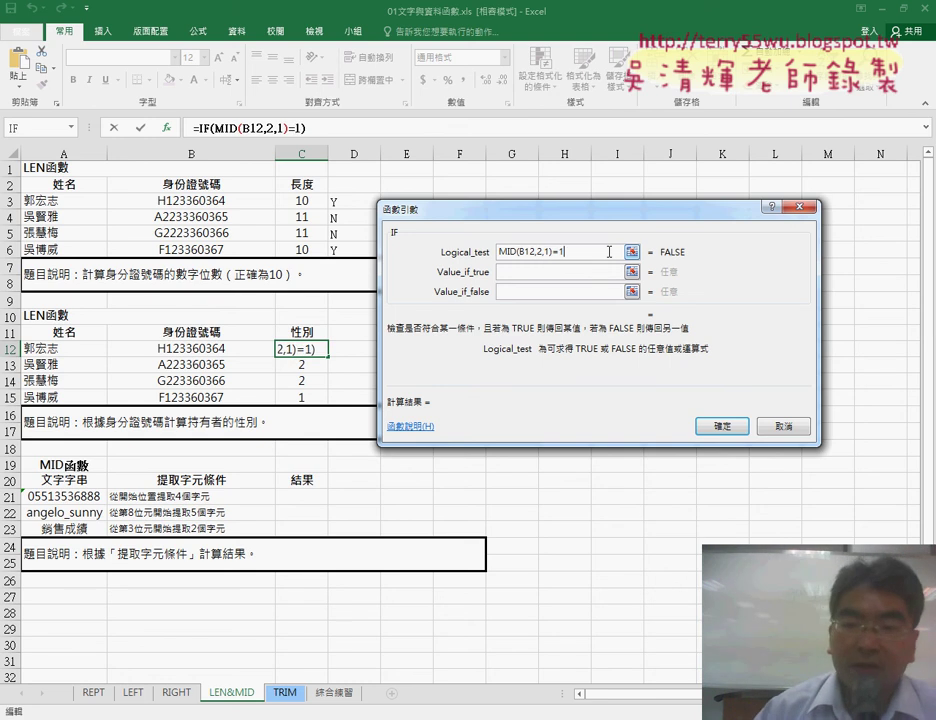
left_click(585, 272)
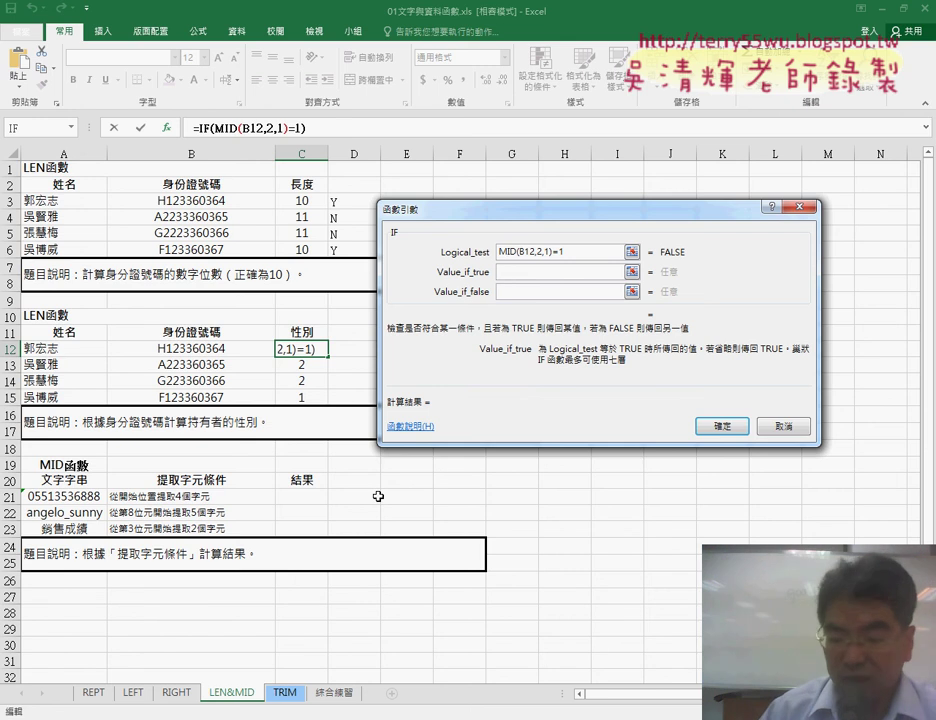
type("男")
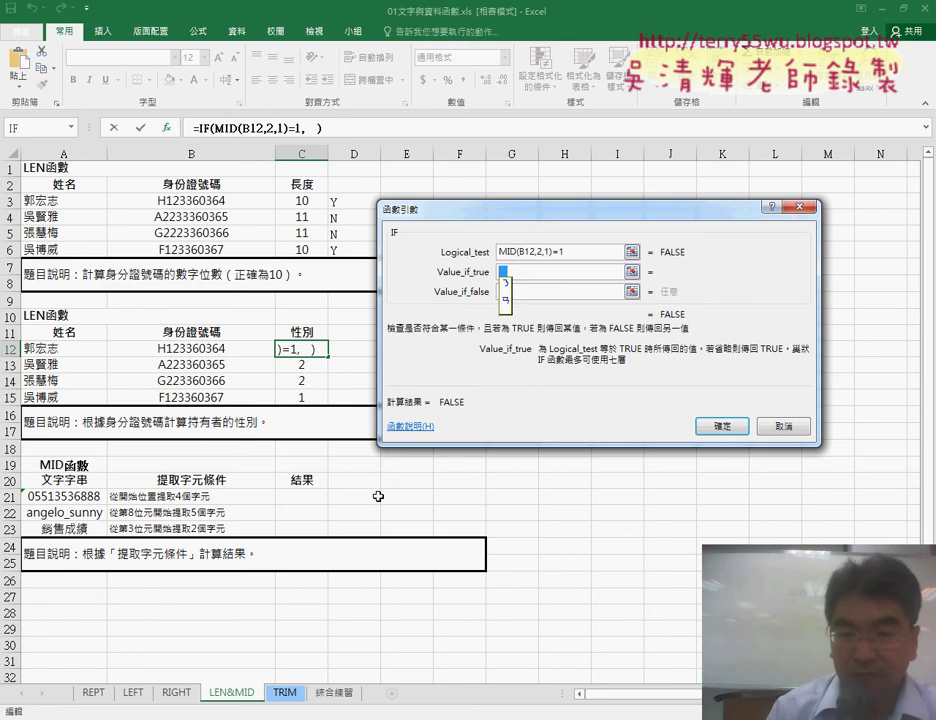
key("Tab")
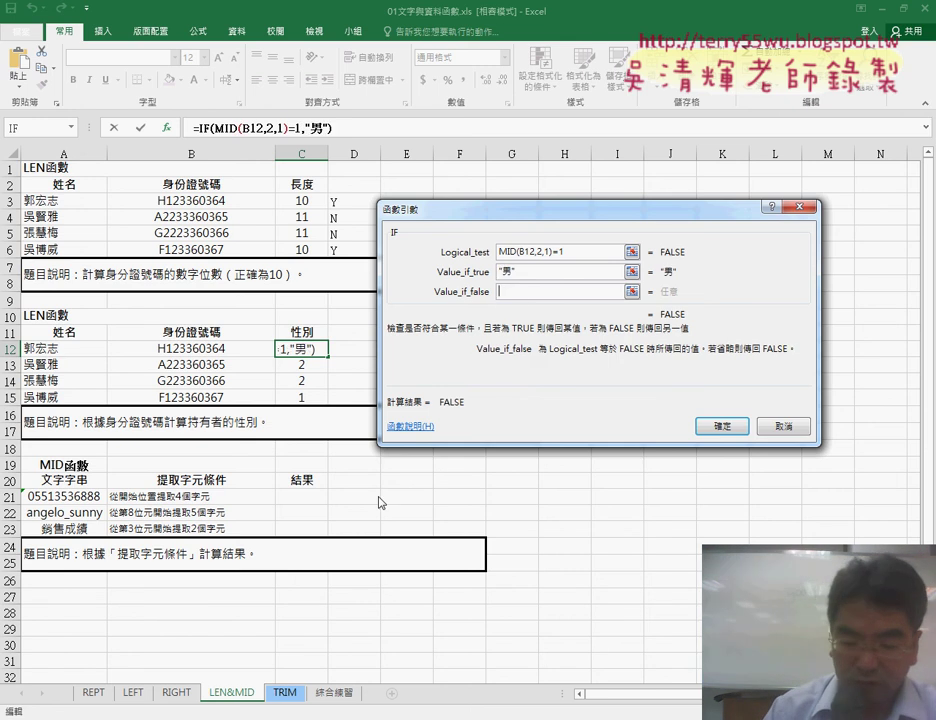
type("女")
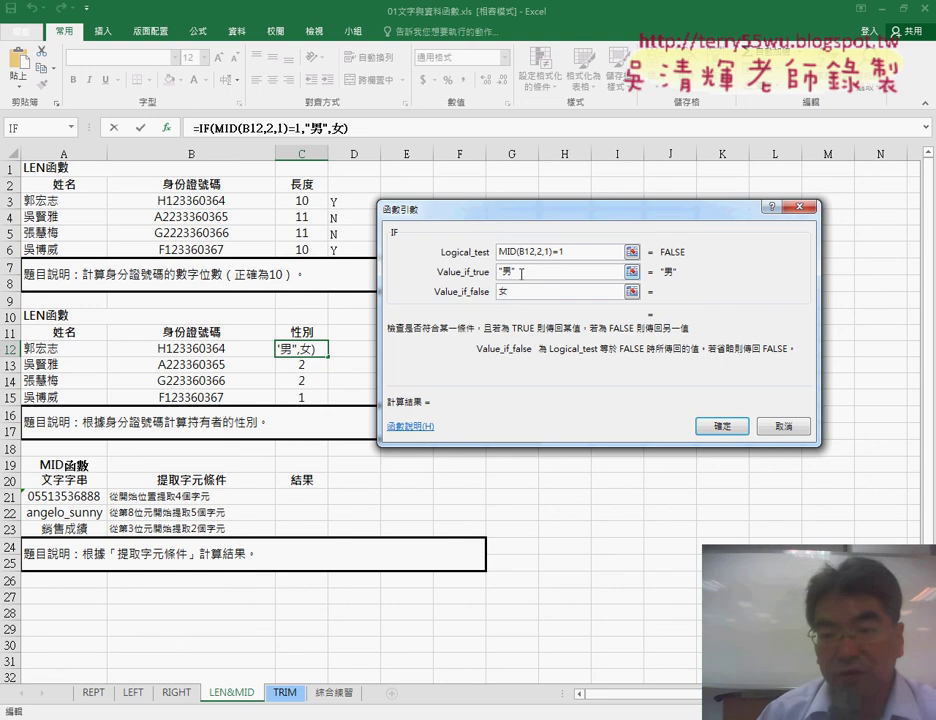
left_click(521, 273)
left_click_drag(521, 273, 501, 278)
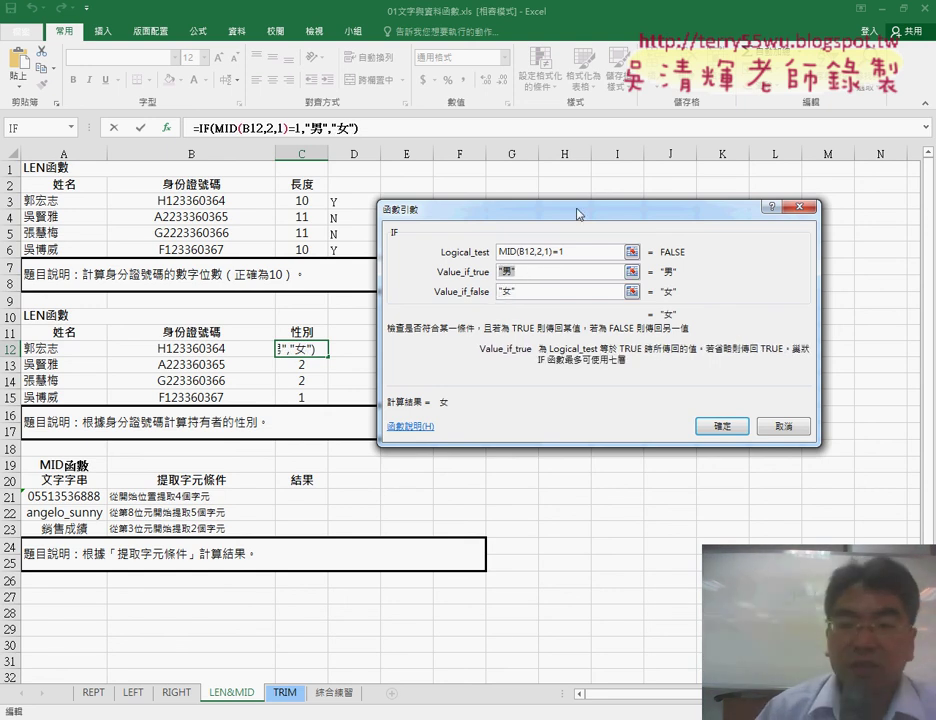
left_click_drag(578, 213, 618, 156)
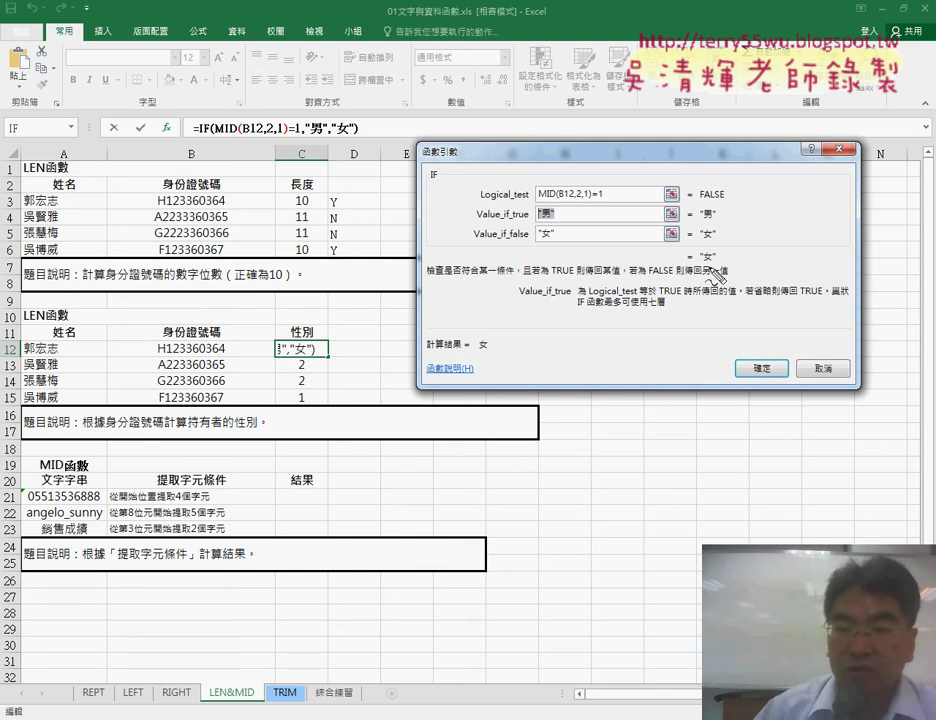
left_click_drag(712, 246, 724, 264)
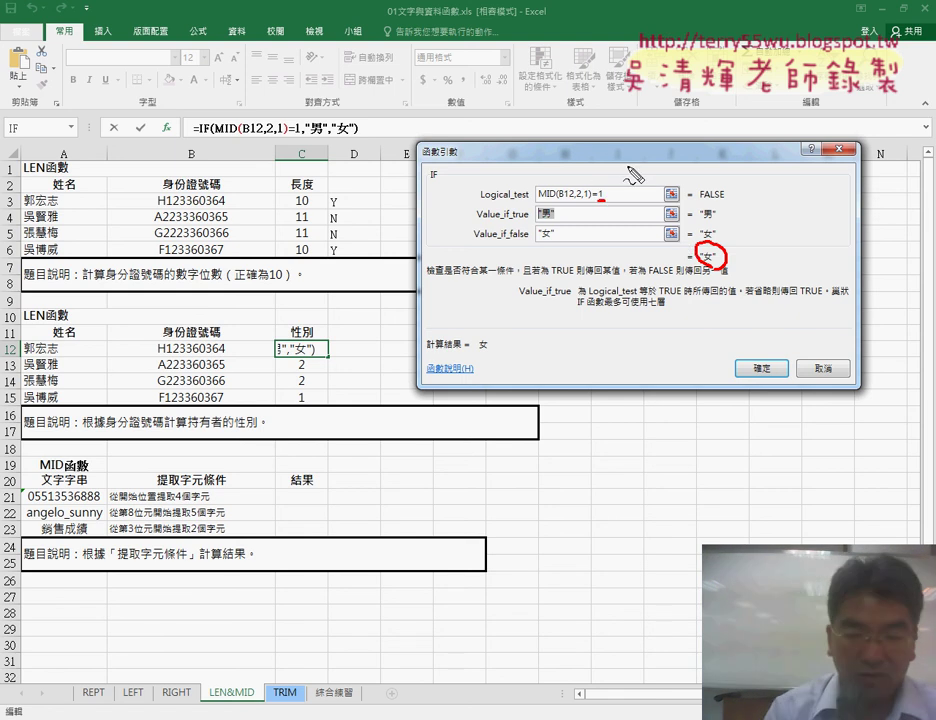
Step: Wrap the 1 in quotes so the Logical_test reads MID(B12,2,1)="1"
key("Escape")
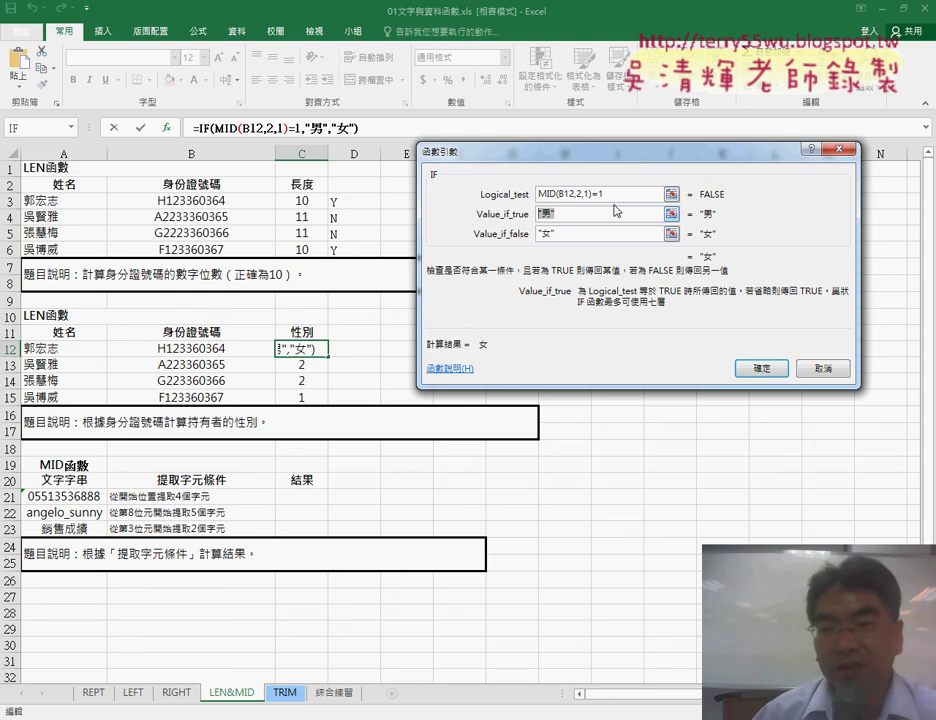
left_click(602, 194)
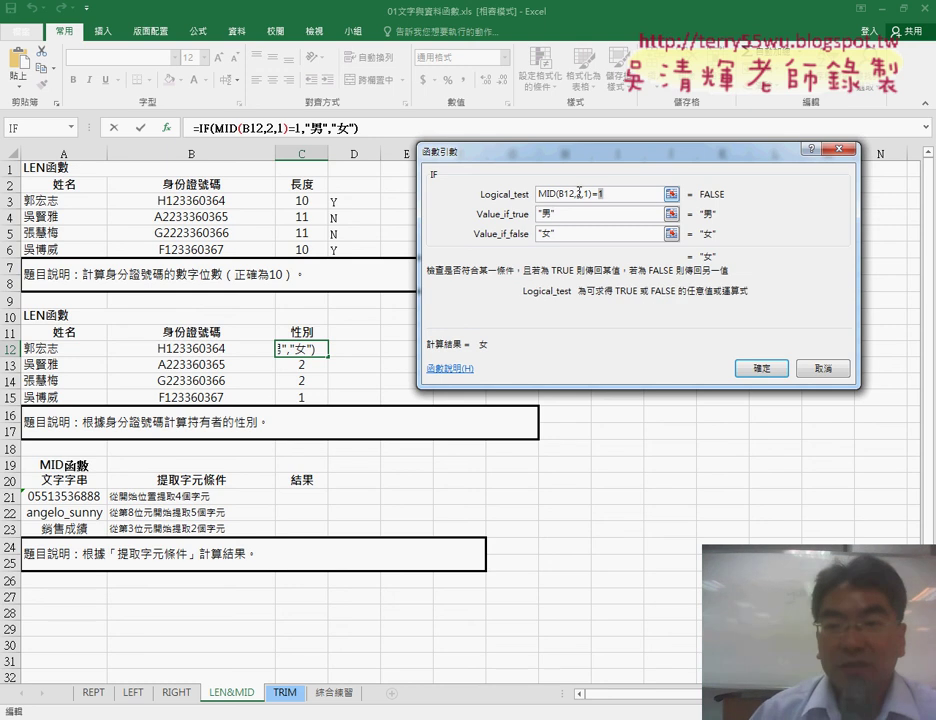
left_click_drag(594, 194, 528, 195)
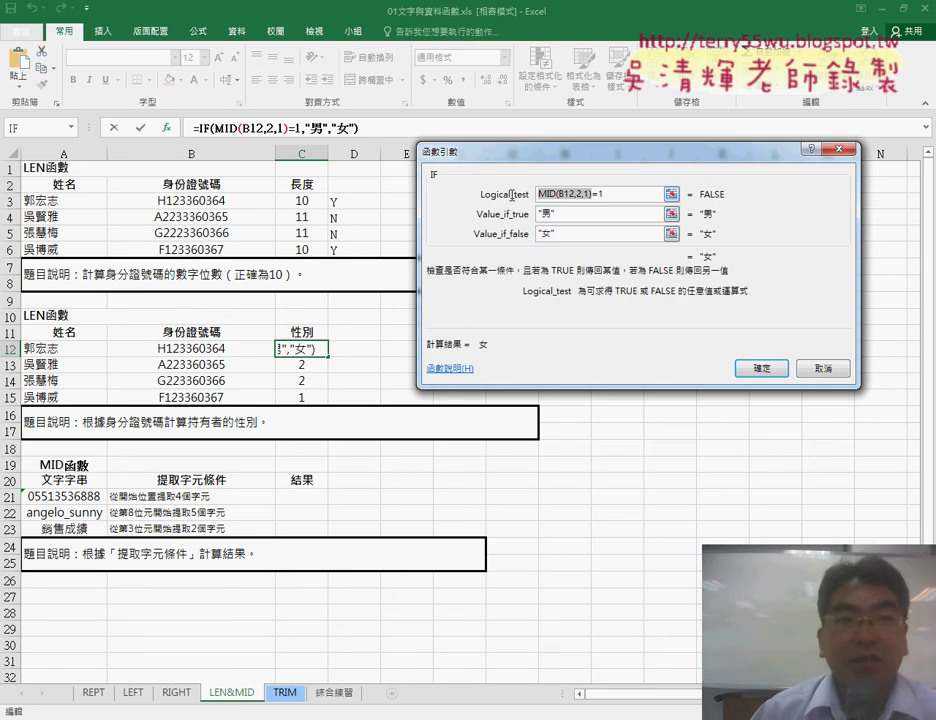
left_click_drag(594, 201, 605, 200)
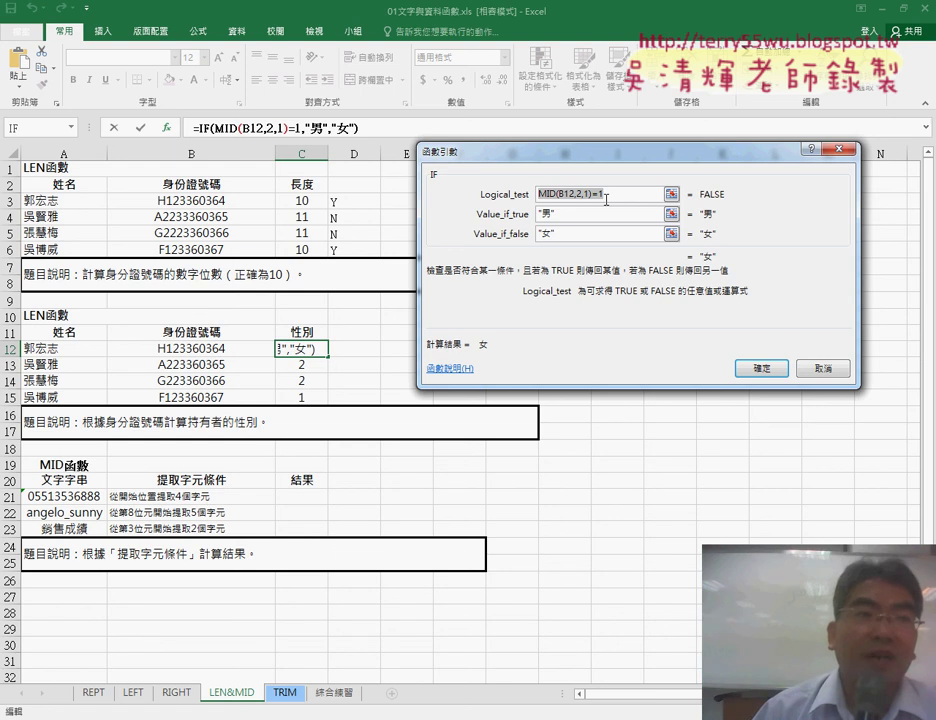
left_click(606, 194)
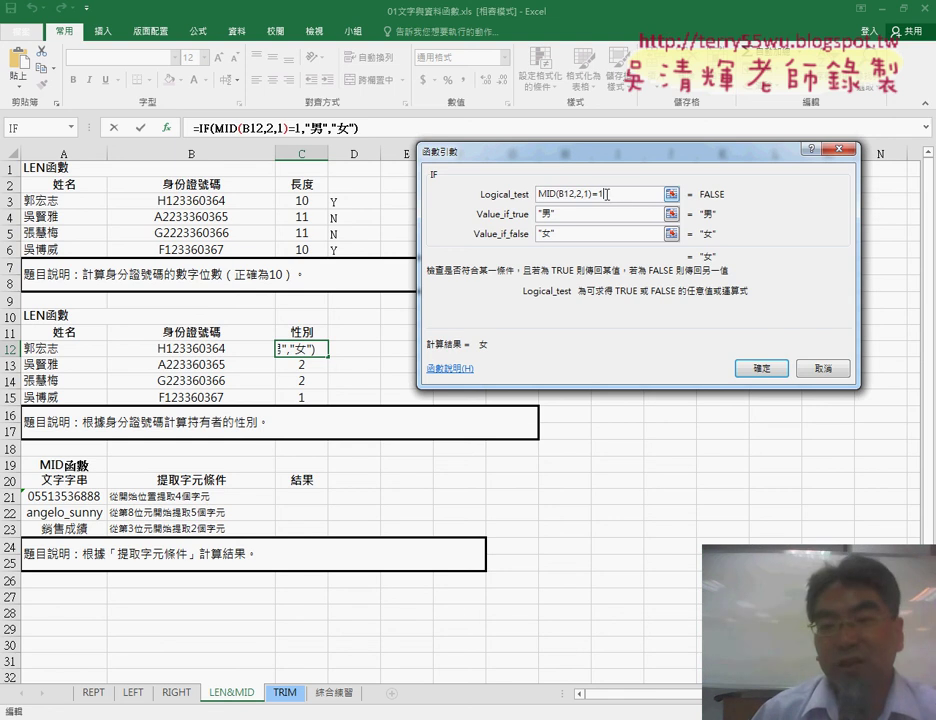
left_click(596, 194)
type("\"")
key("End")
type("\"女")
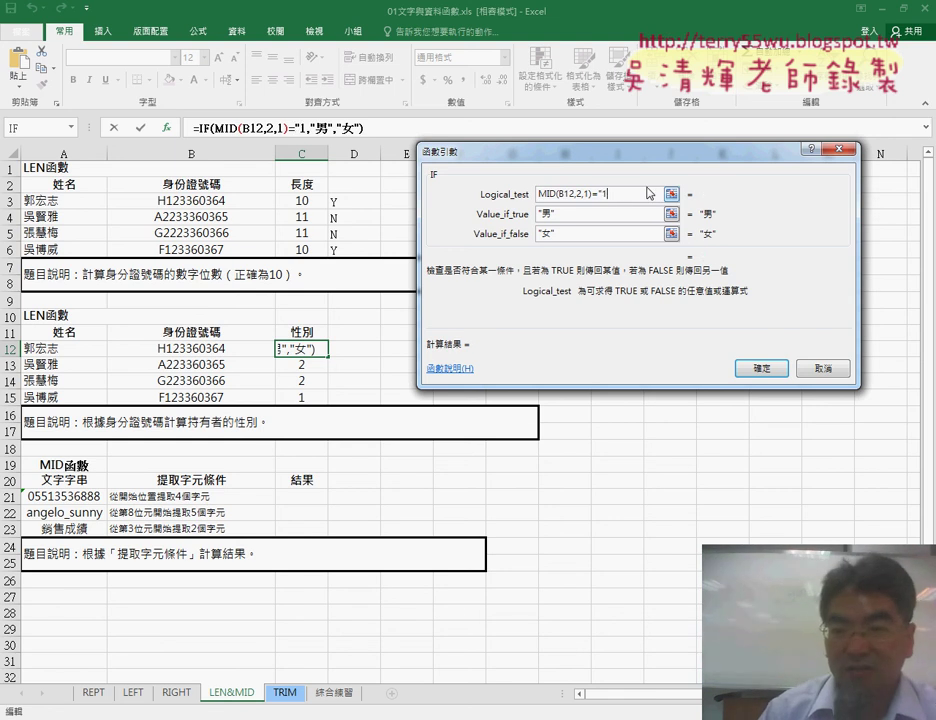
type("\"")
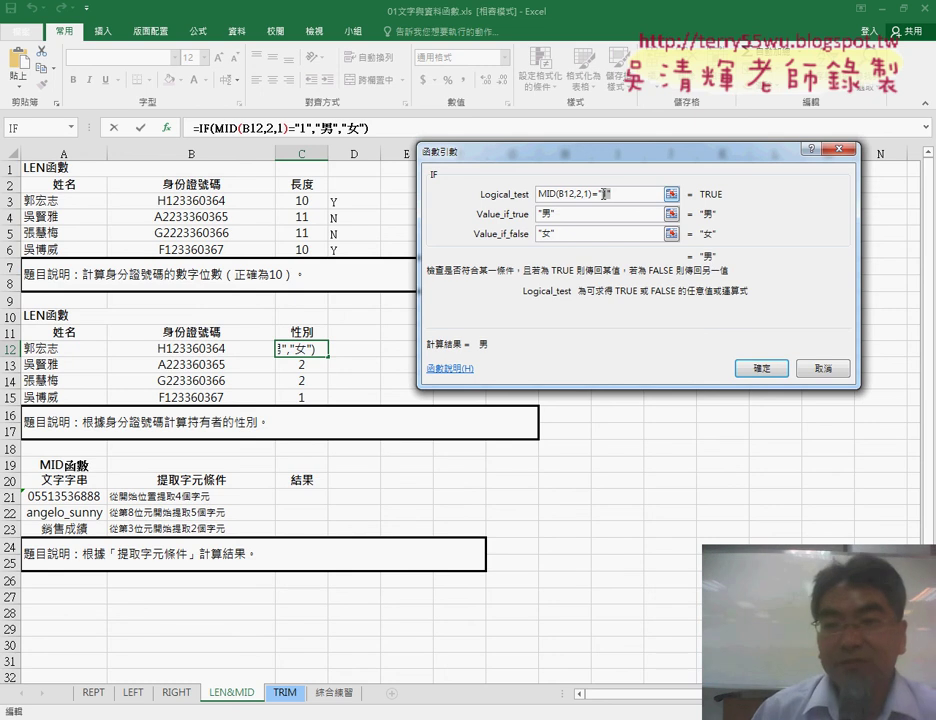
left_click_drag(600, 194, 635, 195)
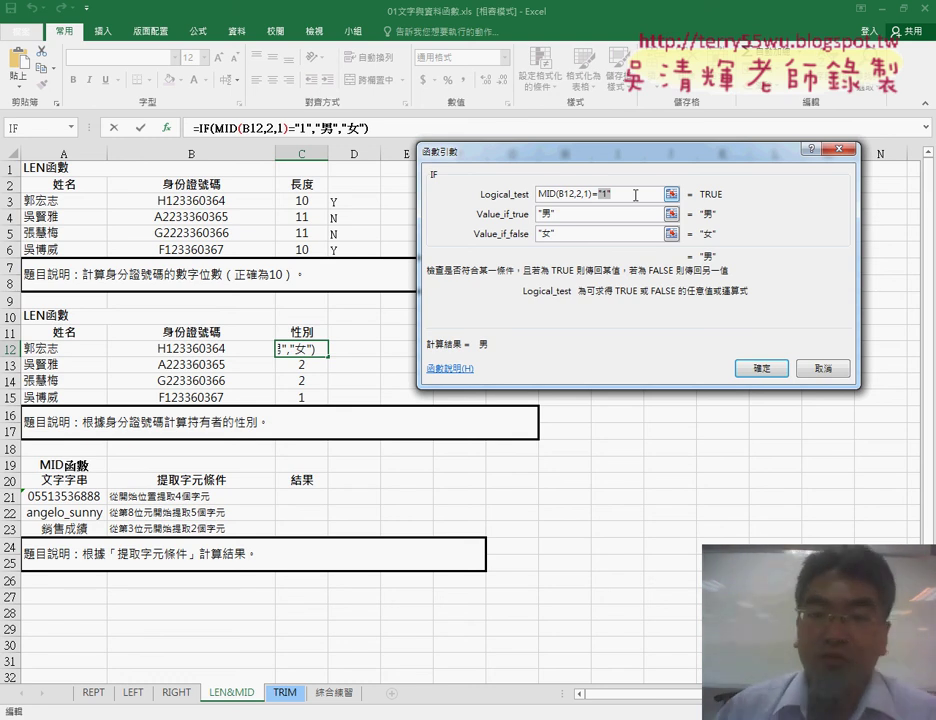
Step: Accept the IF formula, fill it down to C15, and switch to the 綜合練習 sheet
left_click(765, 368)
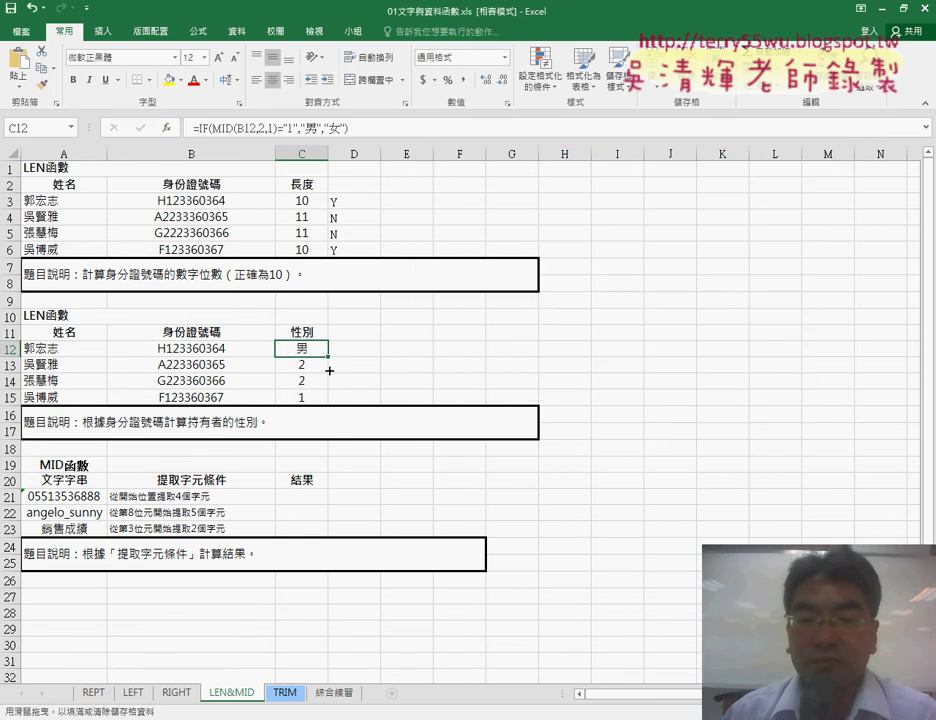
left_click_drag(329, 357, 330, 403)
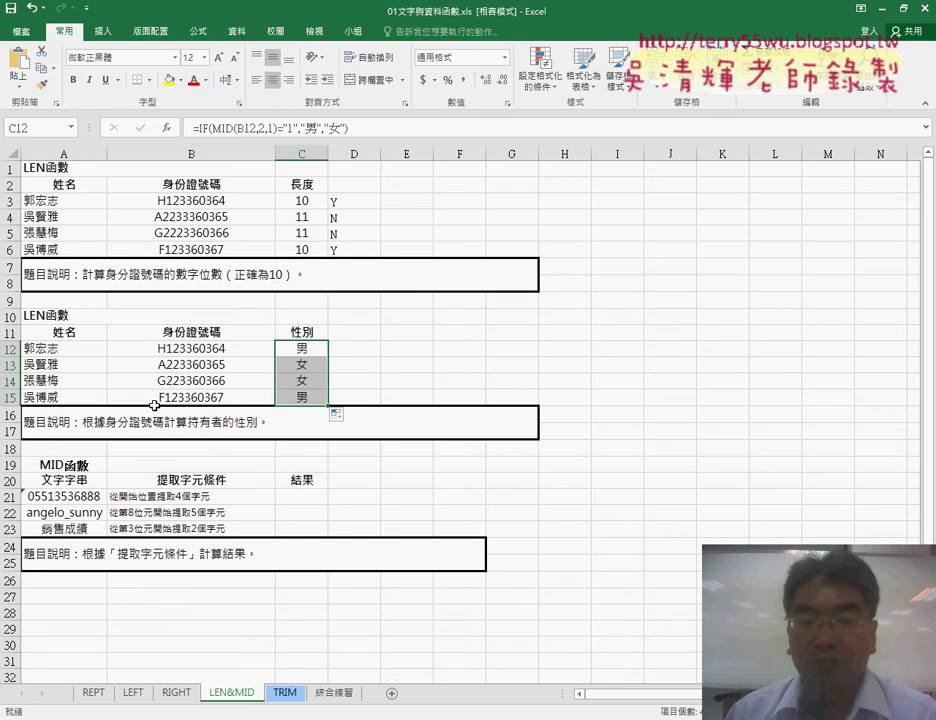
left_click(334, 700)
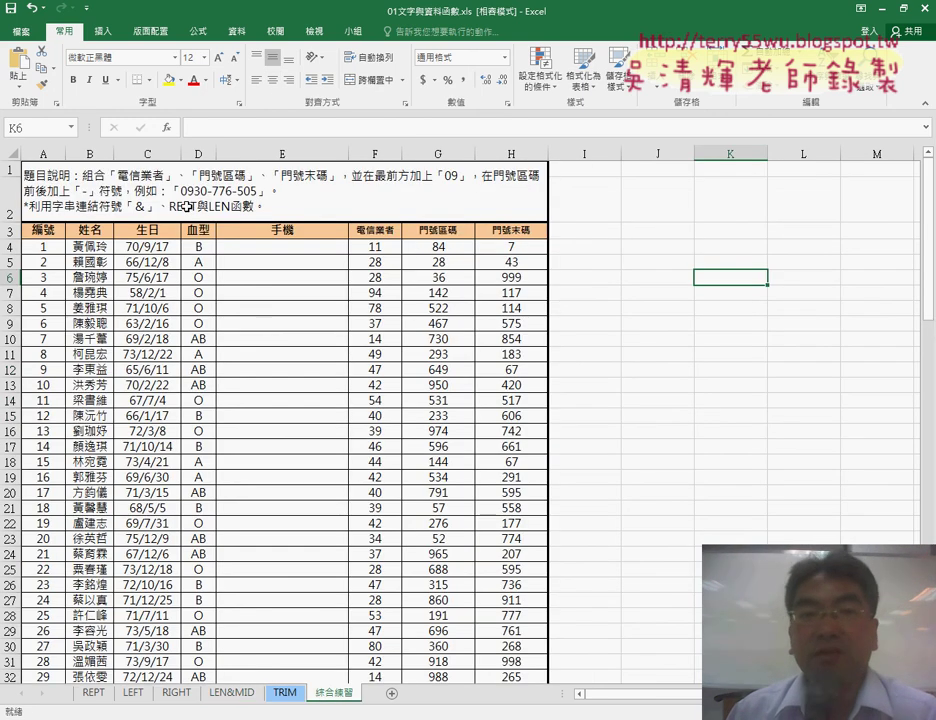
Step: Enter ="09"&F4&"-" in E4 so it shows the prefix 0911-
left_click(267, 251)
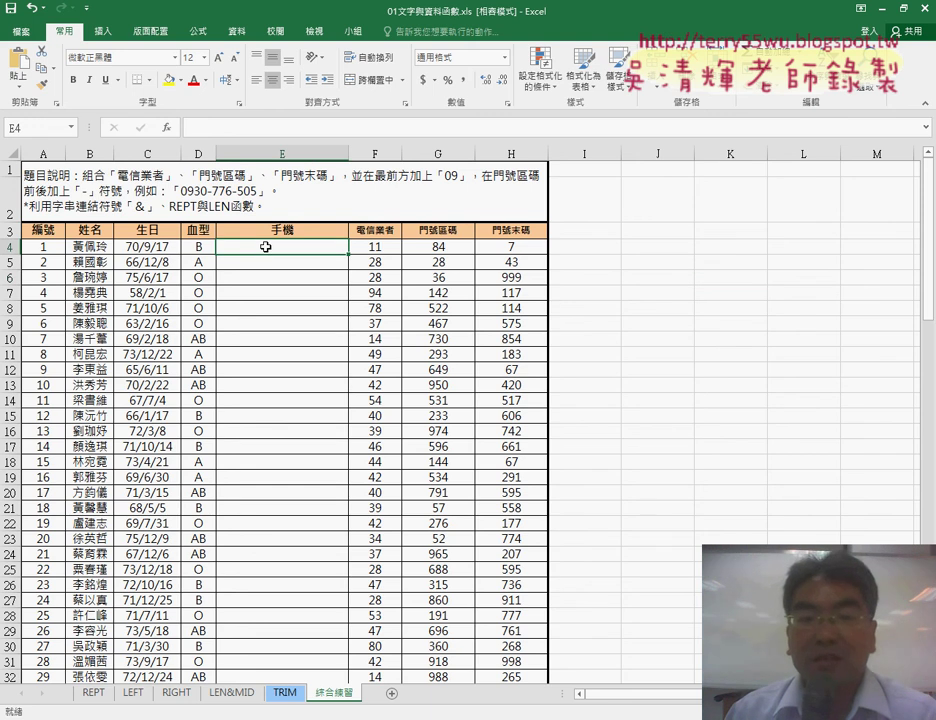
left_click(234, 127)
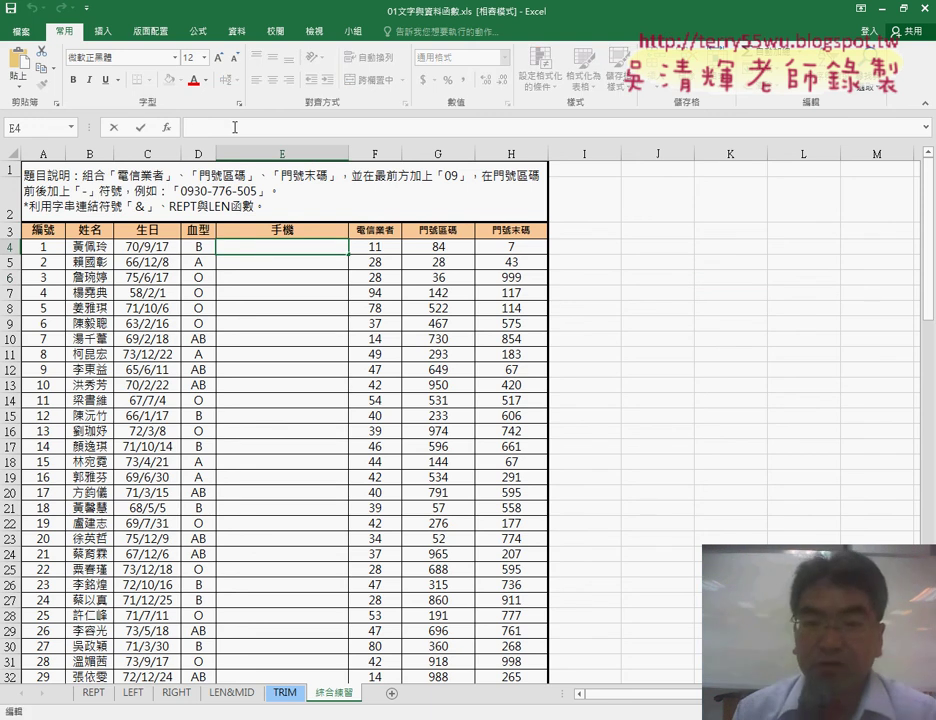
type("=")
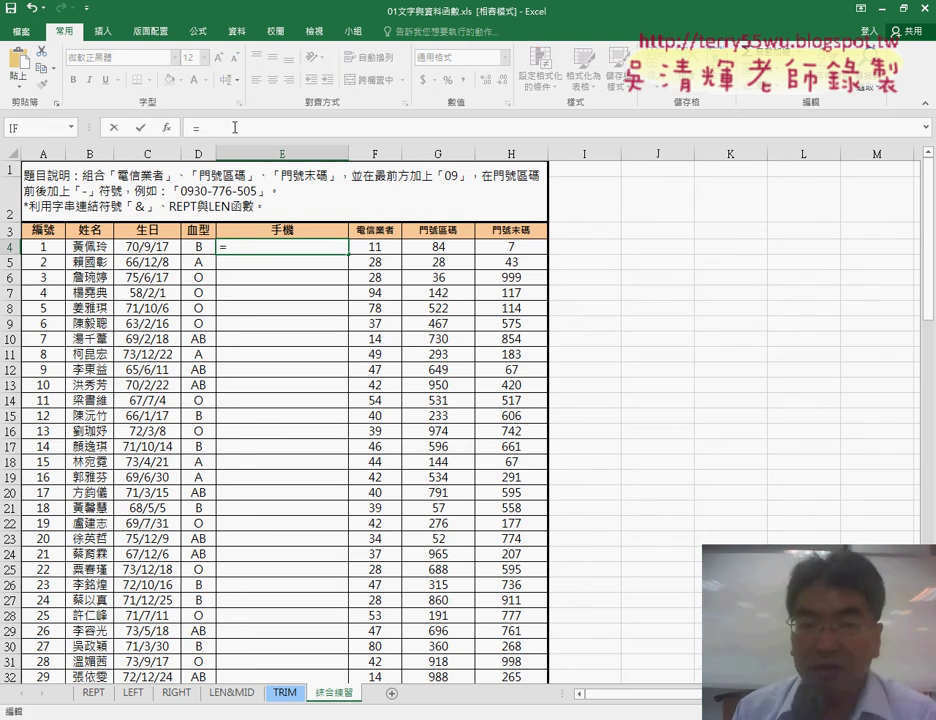
type("\"0")
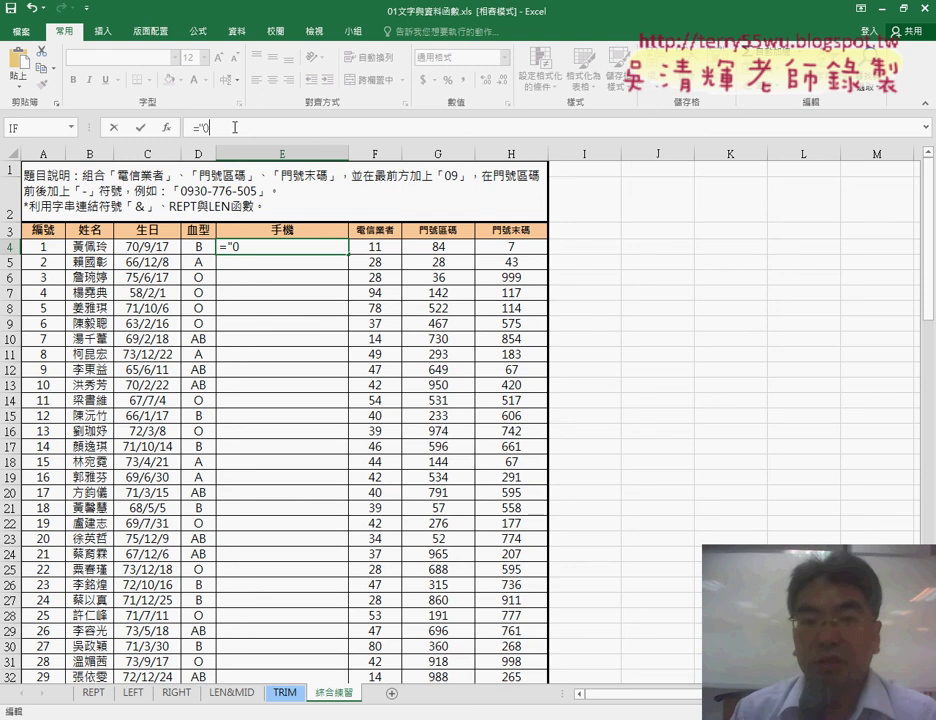
type("9")
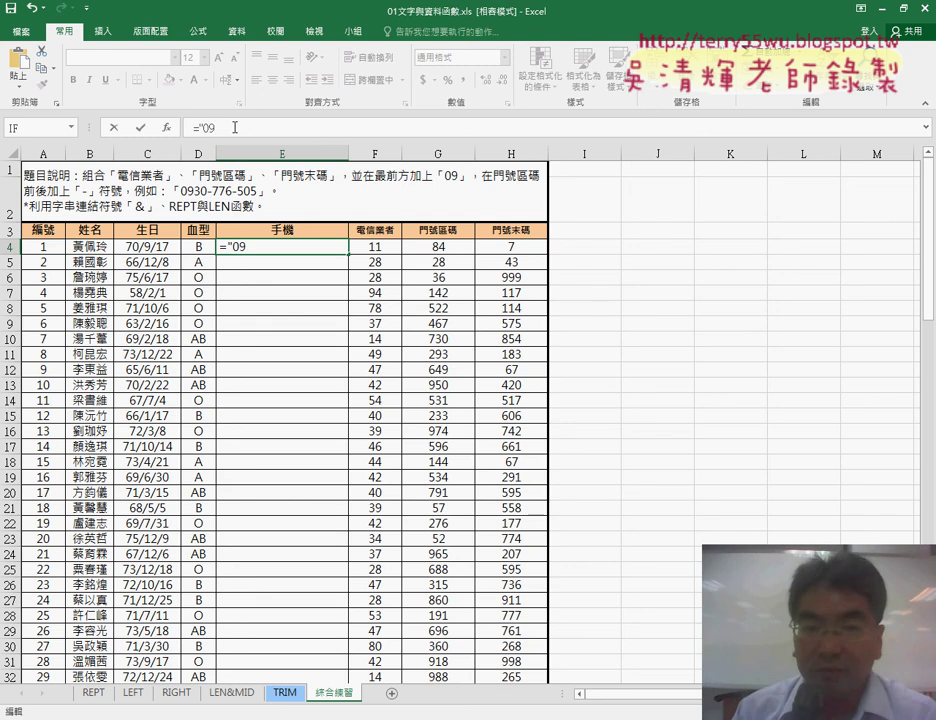
type("\"")
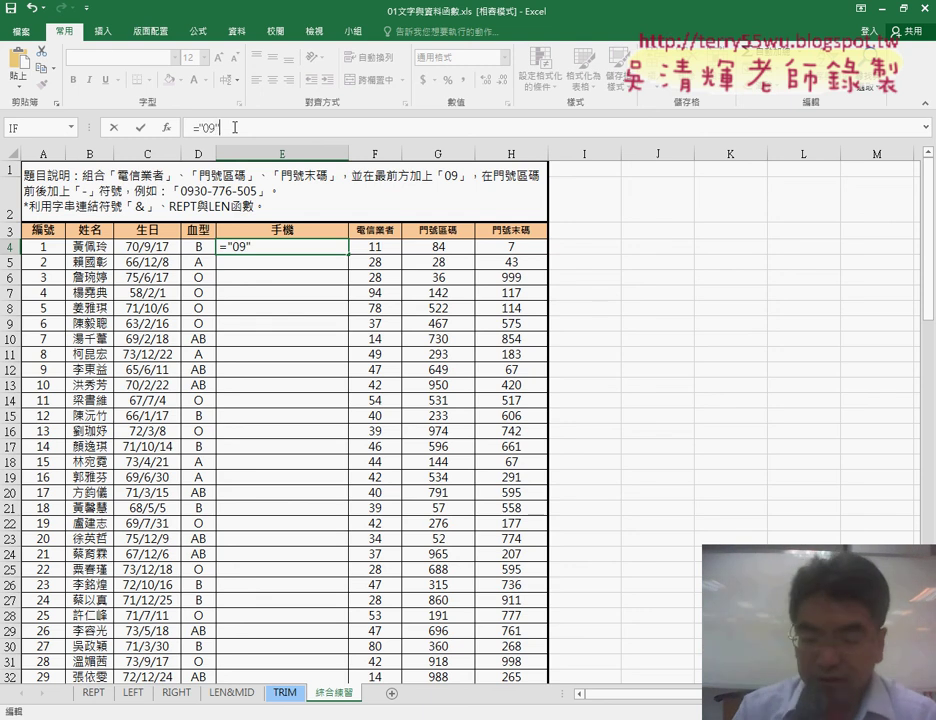
type("&")
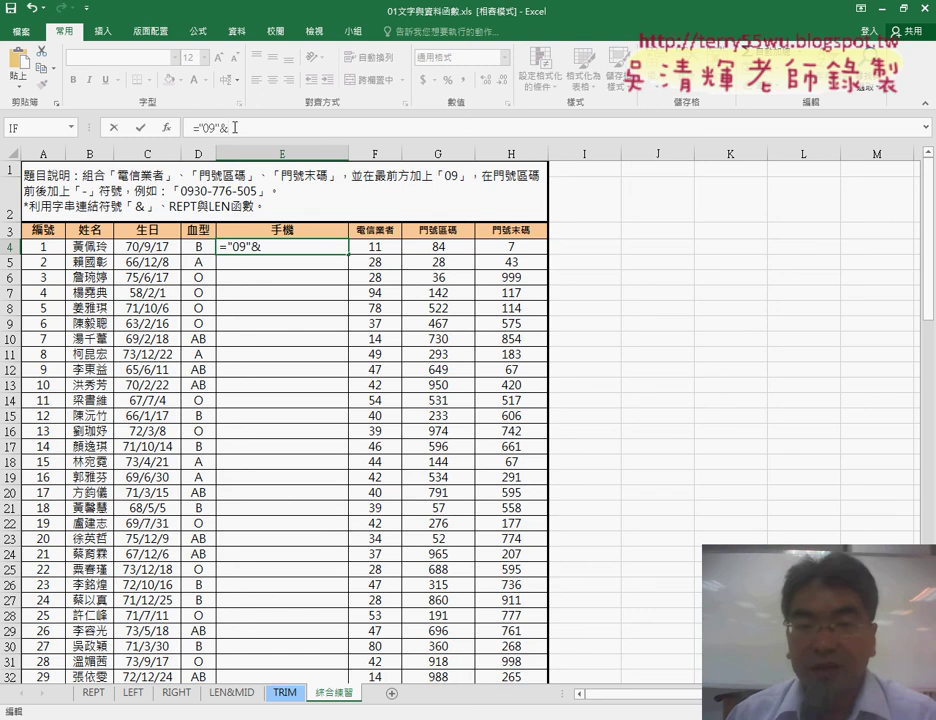
left_click(384, 248)
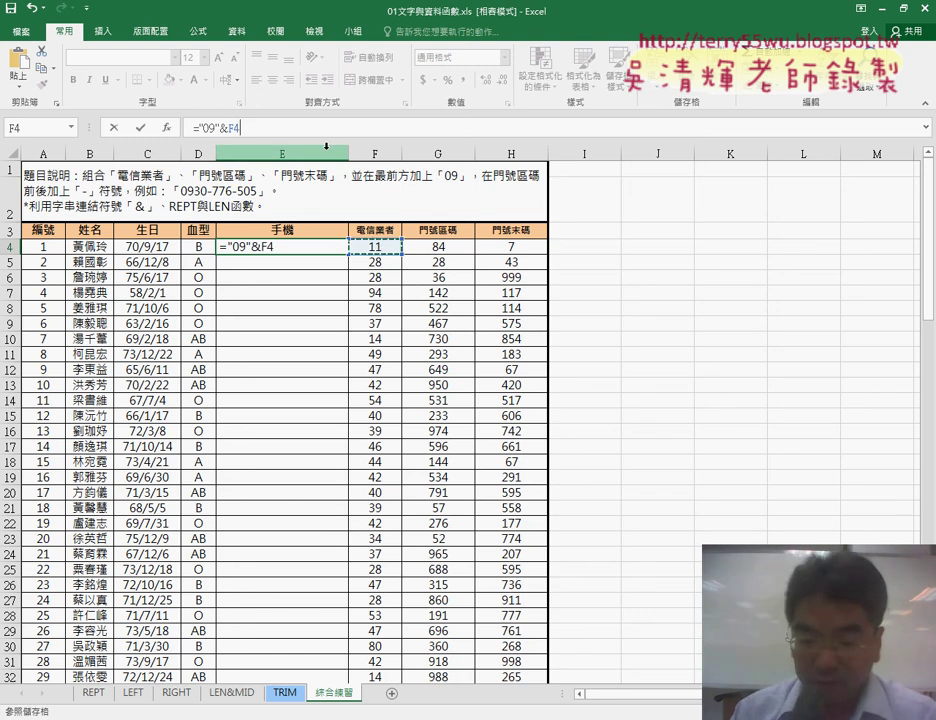
type("&\"")
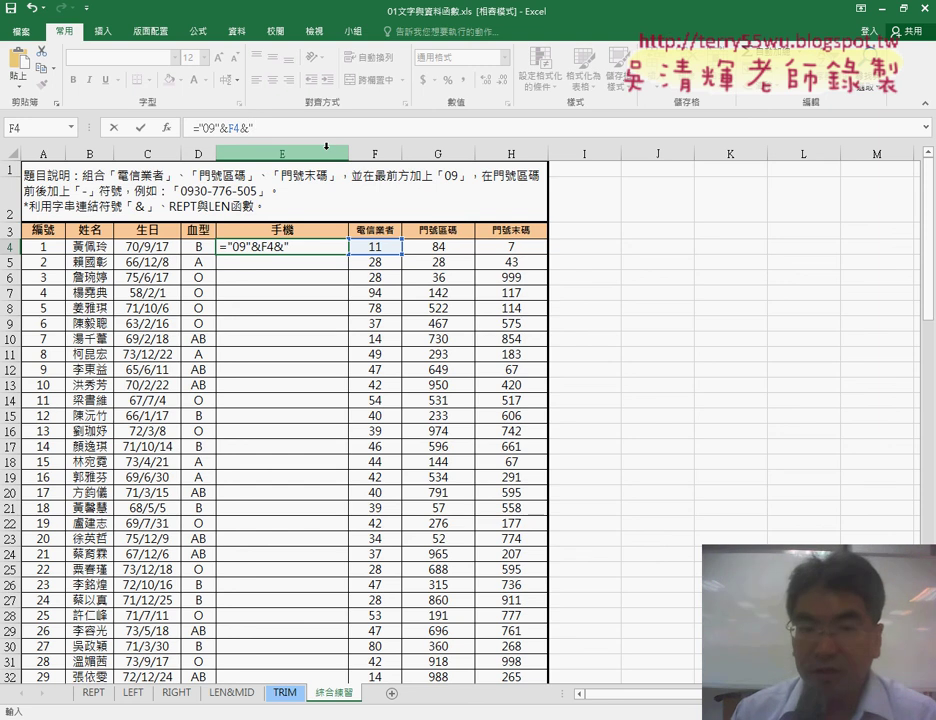
type("-\"")
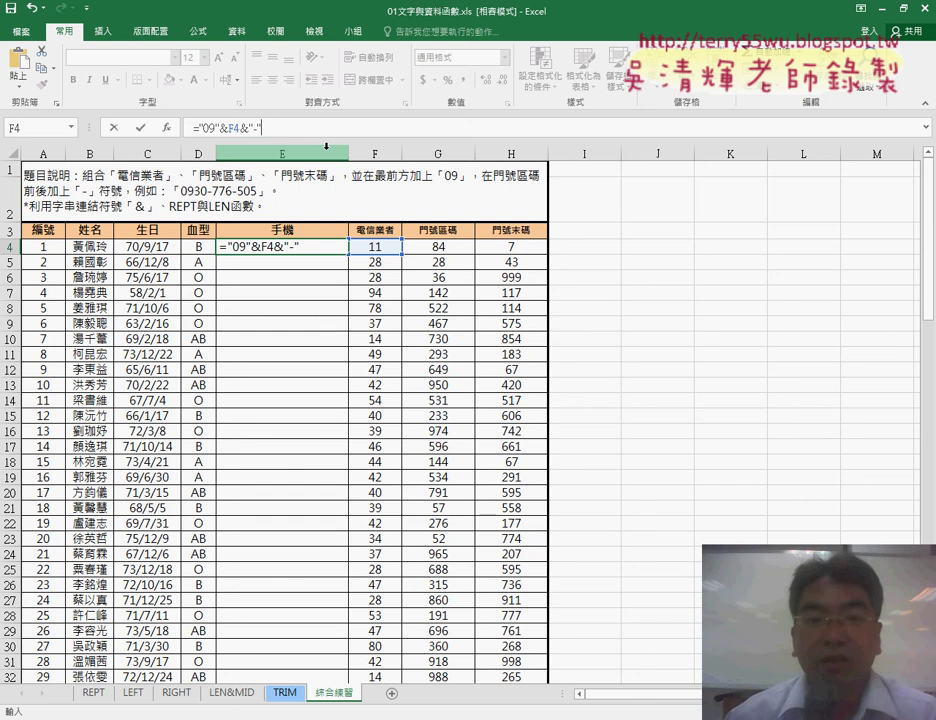
left_click_drag(262, 127, 249, 127)
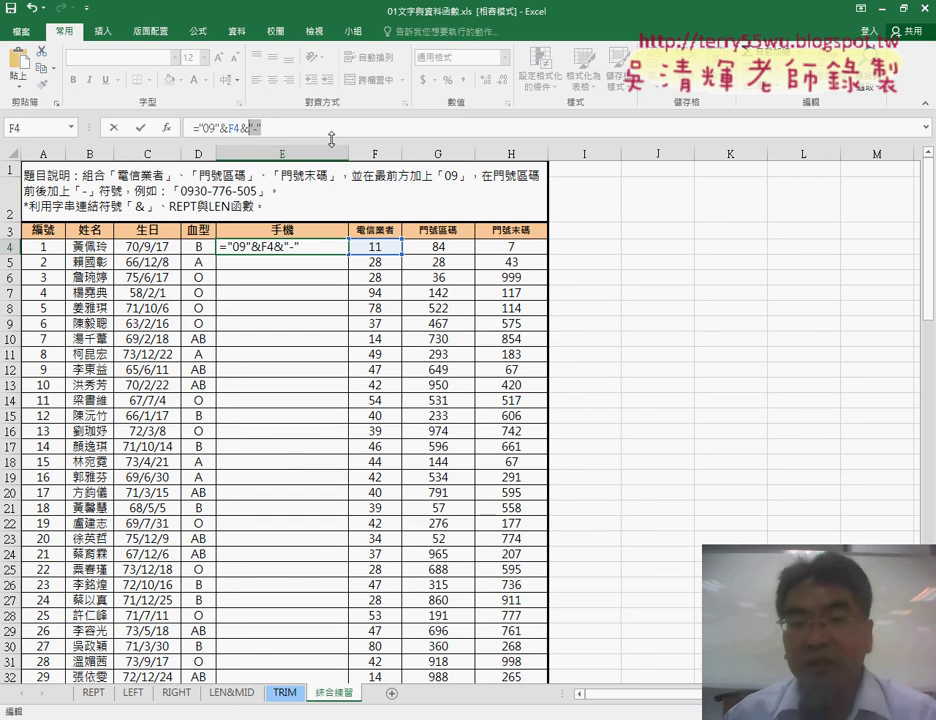
left_click(283, 127)
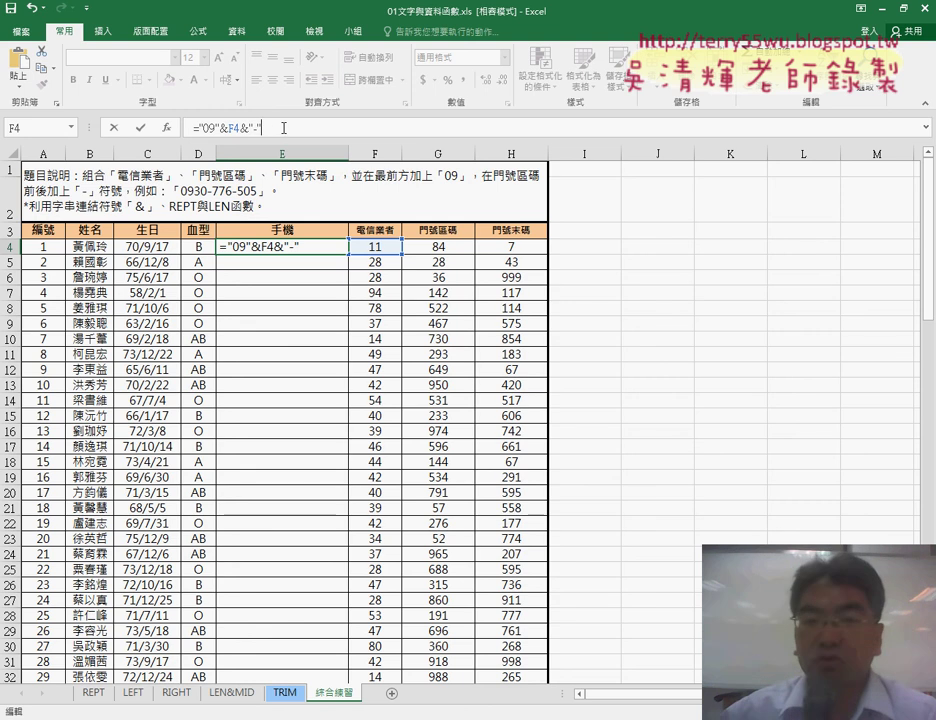
left_click(142, 129)
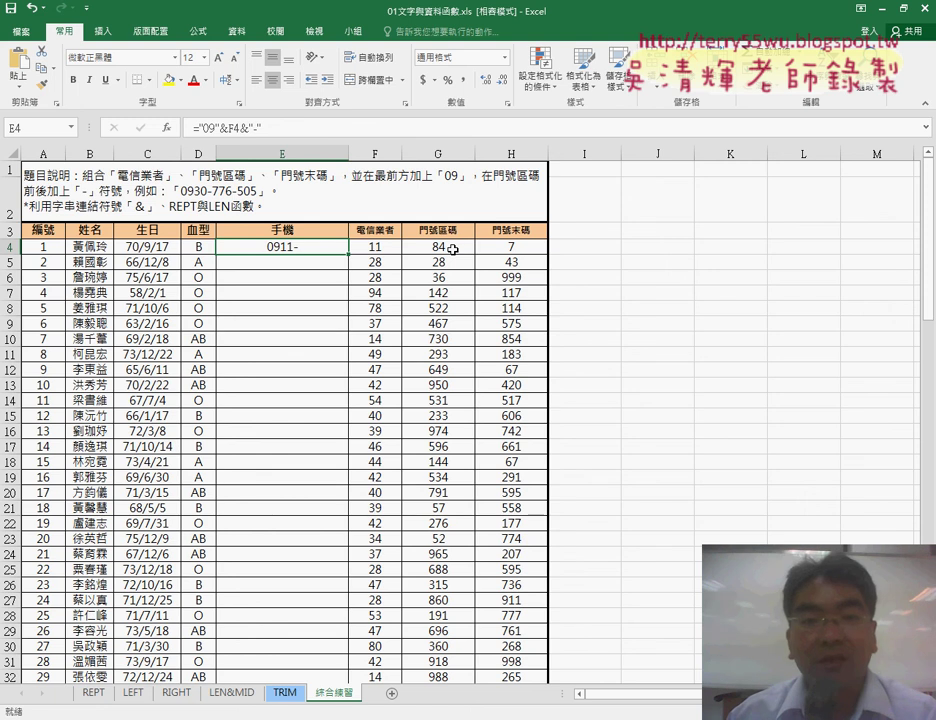
left_click(397, 129)
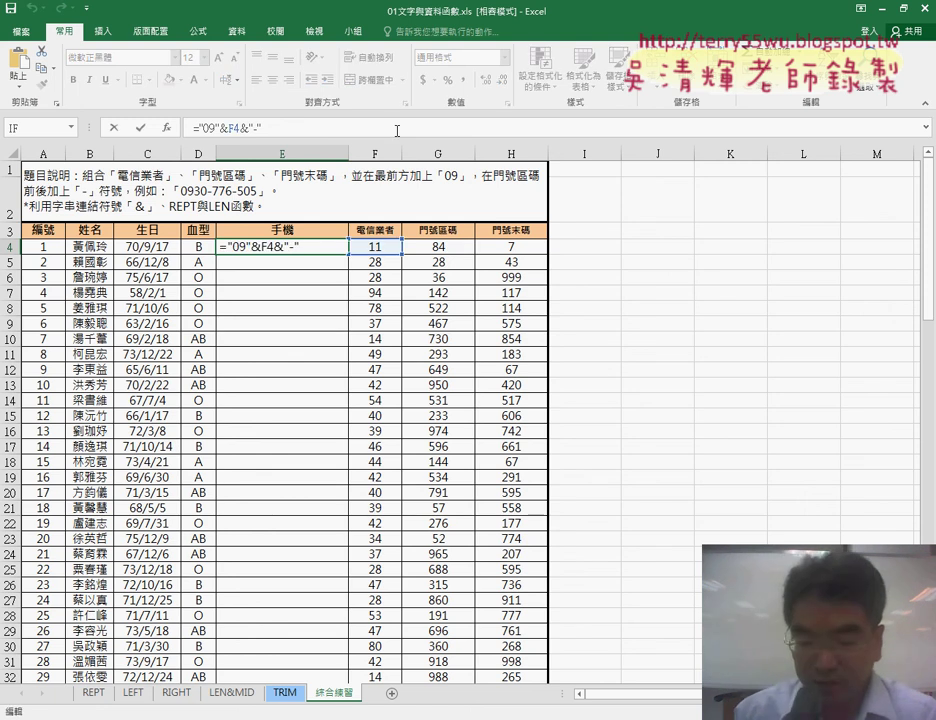
Step: Append & to E4's formula and annotate the padding math 3-2=1 and 3-1=2, marking 84 and 7
type("&")
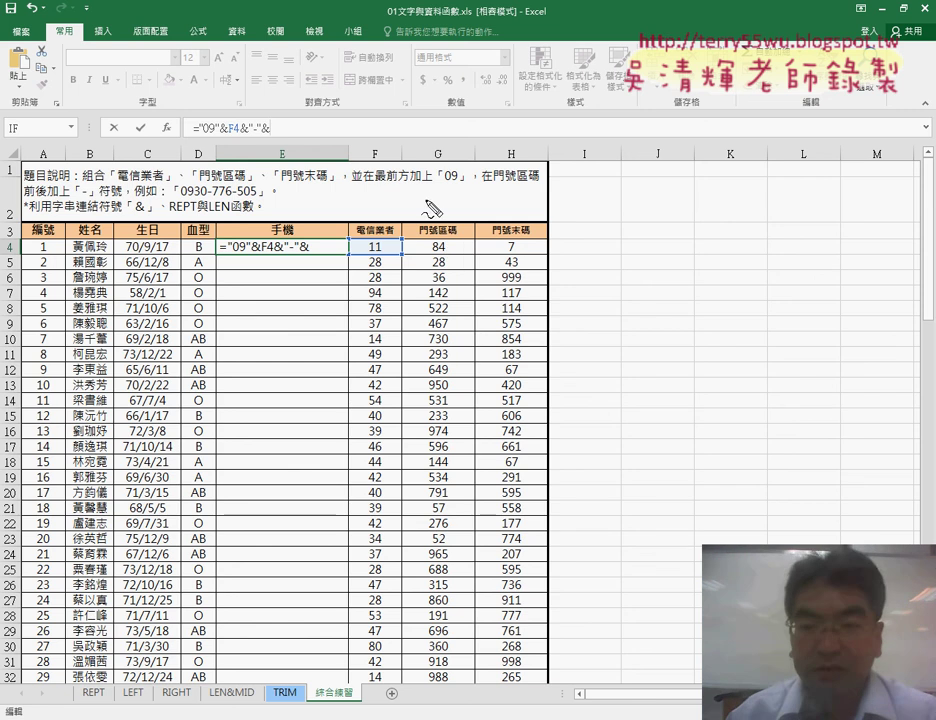
mouse_move(414, 188)
left_mouse_down()
mouse_move(439, 237)
mouse_move(452, 195)
mouse_move(468, 192)
mouse_move(470, 206)
mouse_move(490, 197)
left_mouse_up()
left_click_drag(478, 204, 493, 212)
left_click_drag(434, 238, 432, 252)
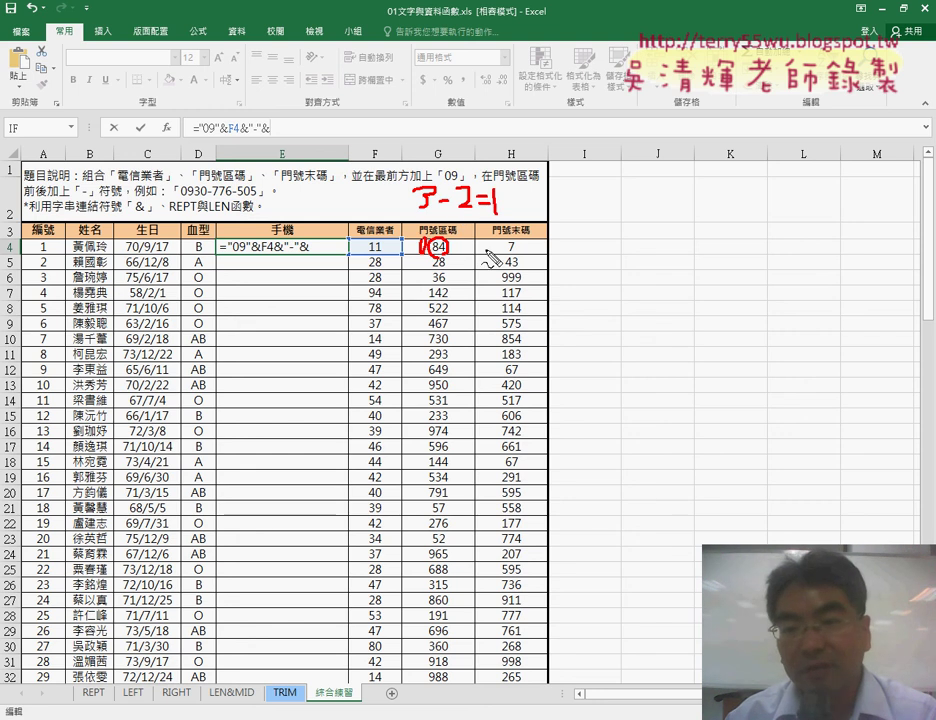
left_click_drag(503, 266, 515, 265)
mouse_move(559, 196)
left_mouse_down()
mouse_move(566, 212)
mouse_move(586, 201)
mouse_move(592, 215)
mouse_move(612, 199)
mouse_move(645, 213)
left_mouse_up()
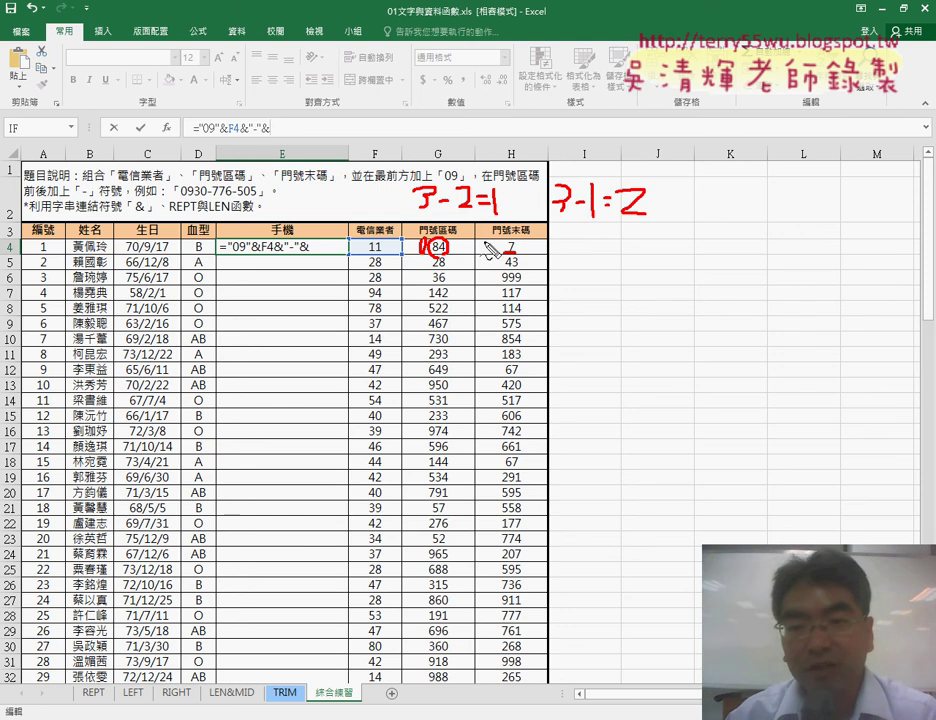
left_click_drag(495, 239, 491, 241)
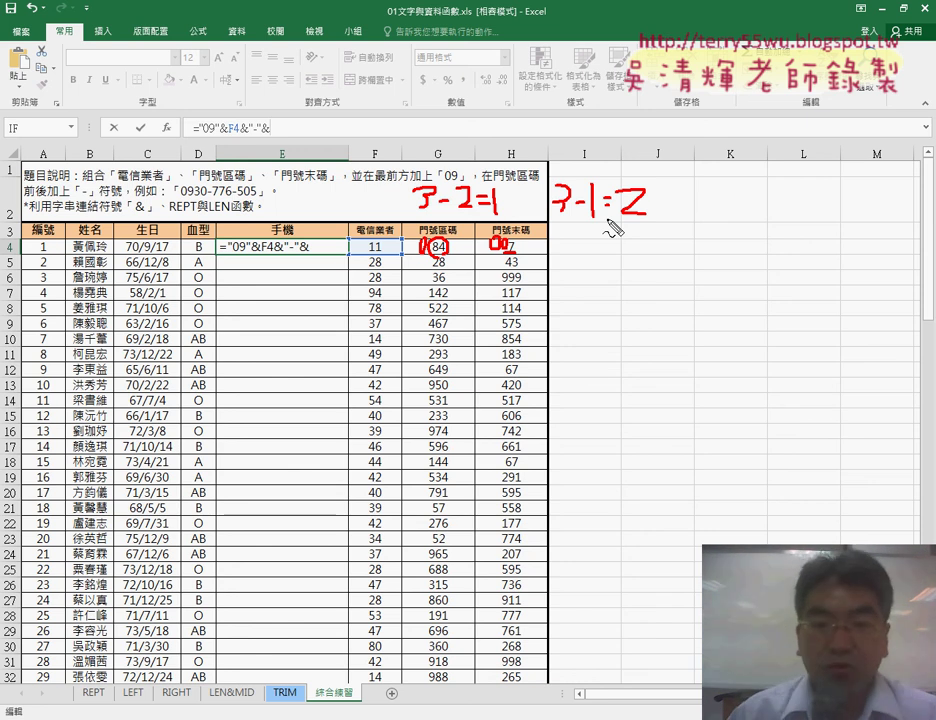
Step: Append REPT("0",3-LEN(G4)) to E4's formula to zero-pad the area code, showing 0911-0
key("Escape")
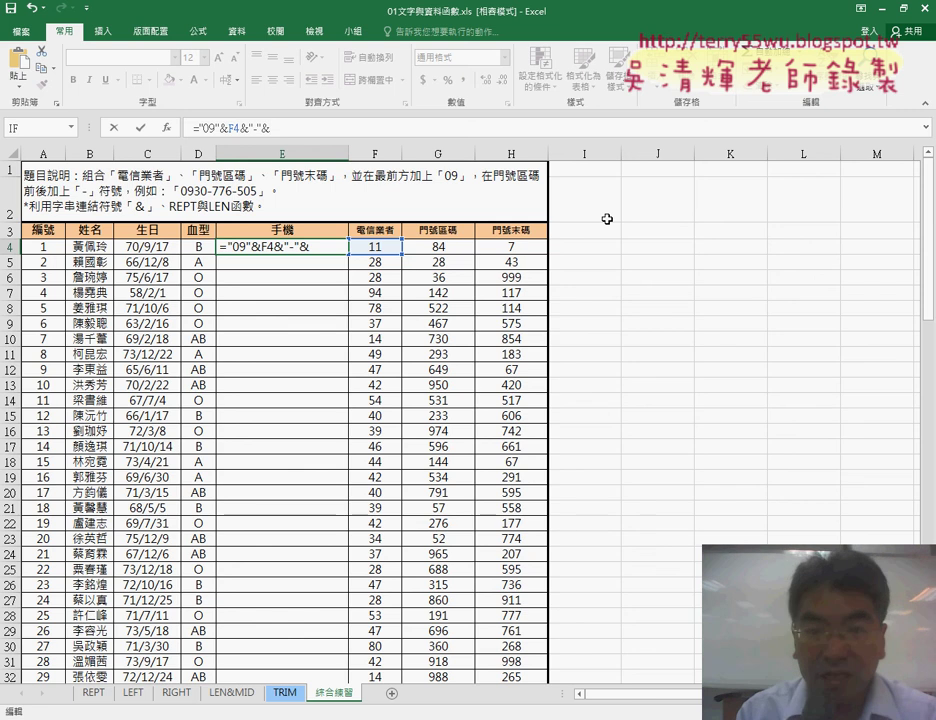
type("rept")
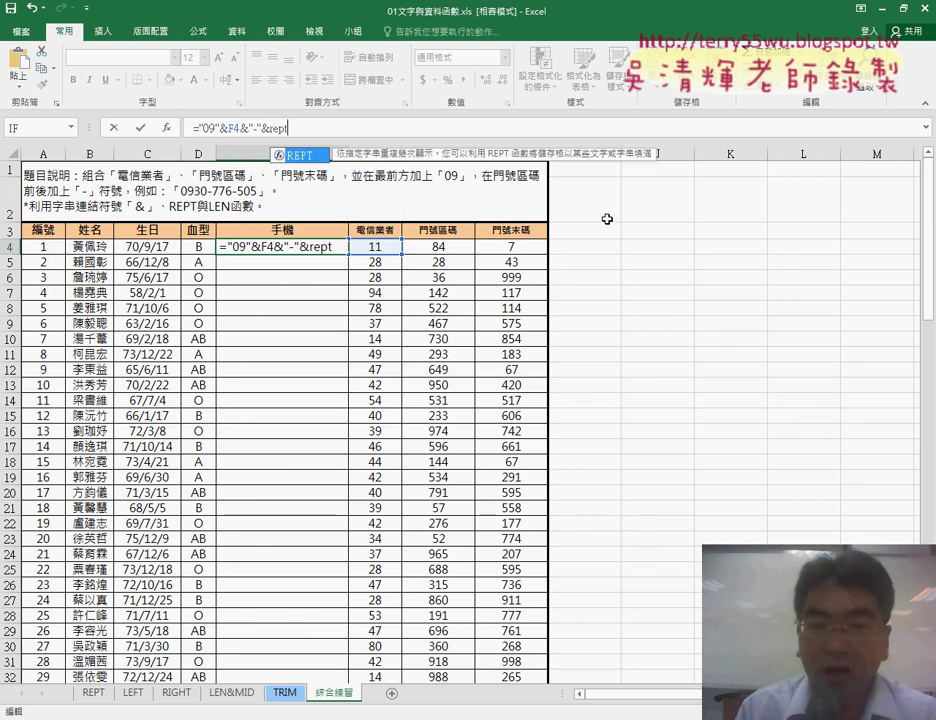
type("(")
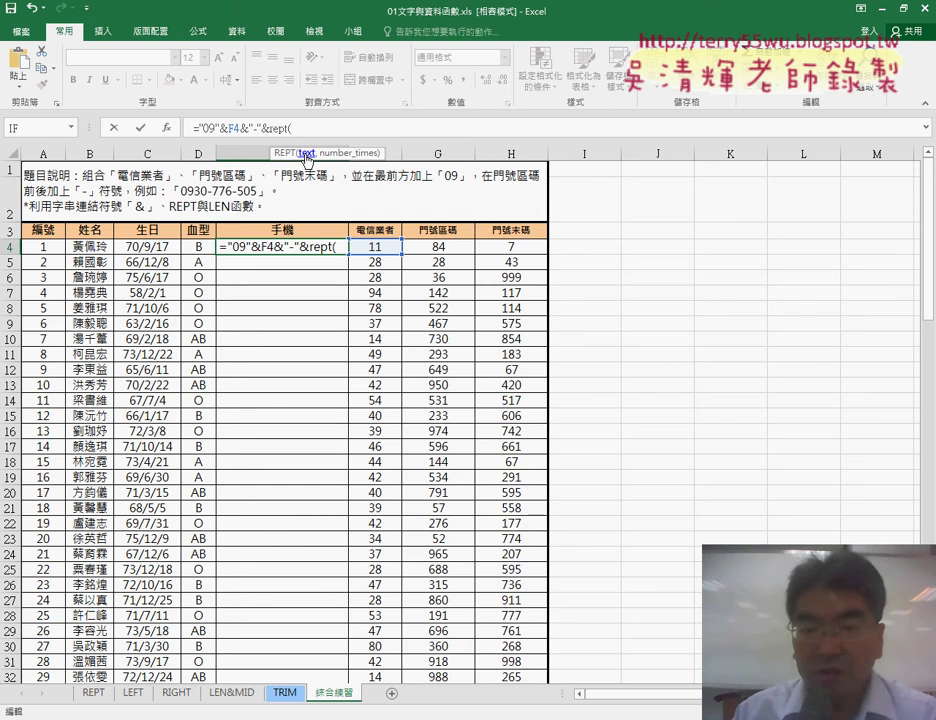
type("\"0")
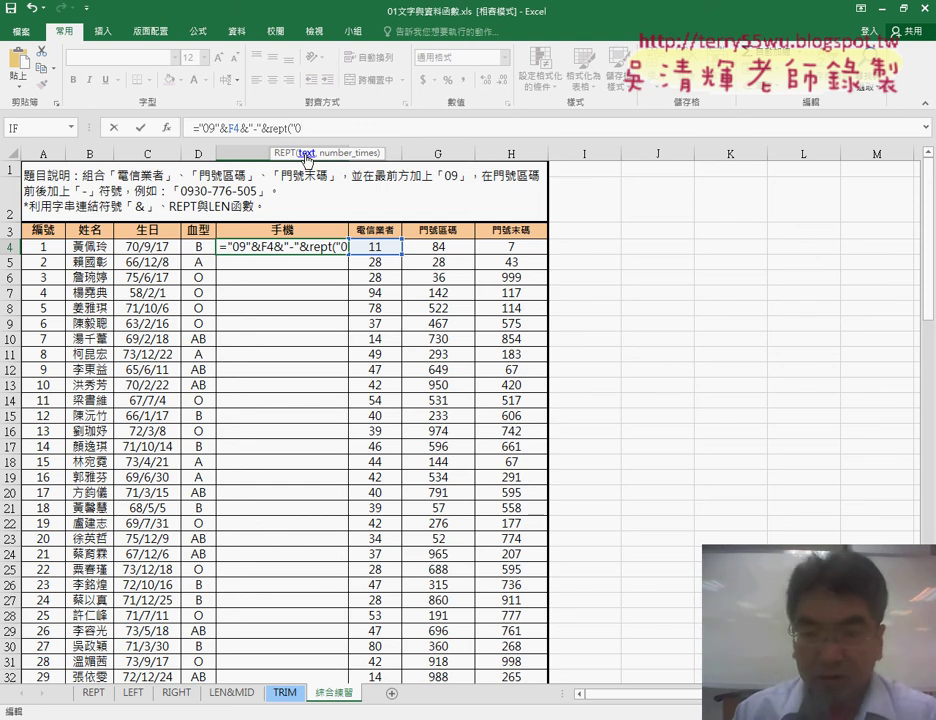
type("\"")
type(",")
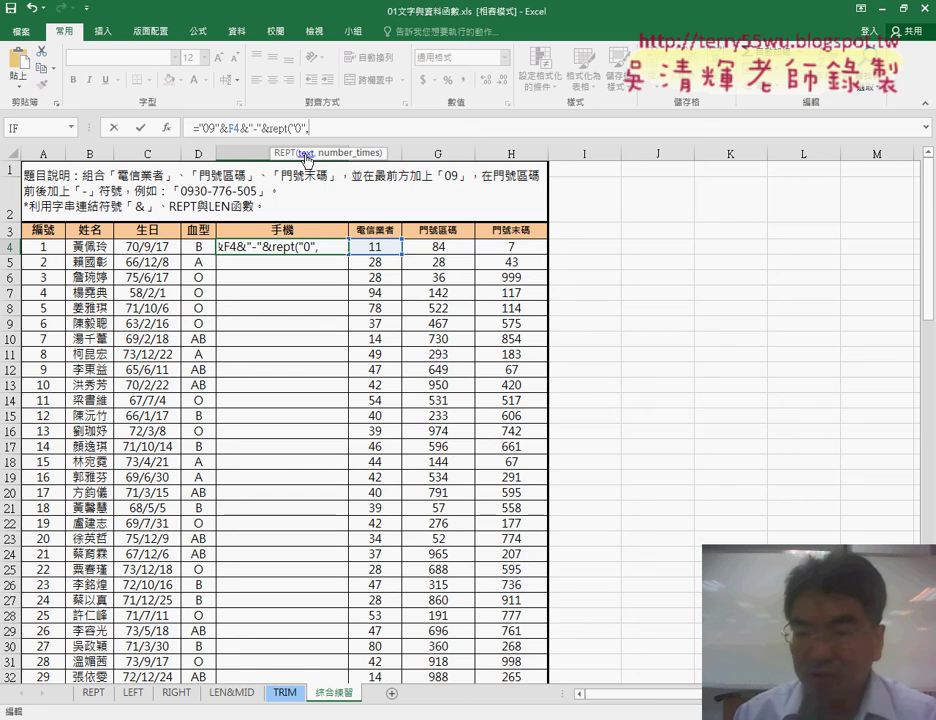
type("3-")
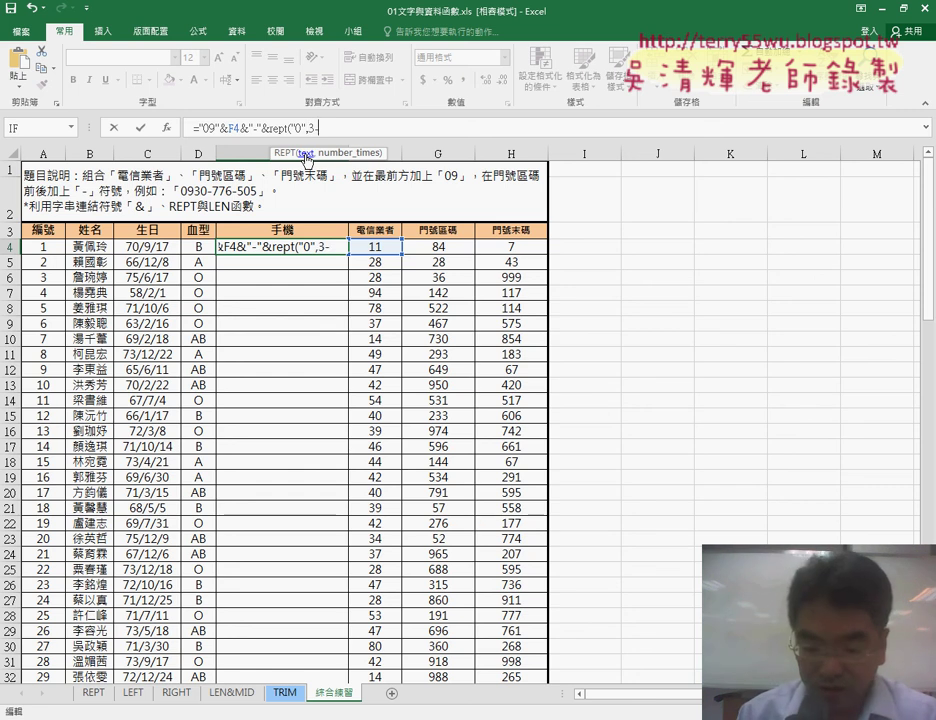
type("le")
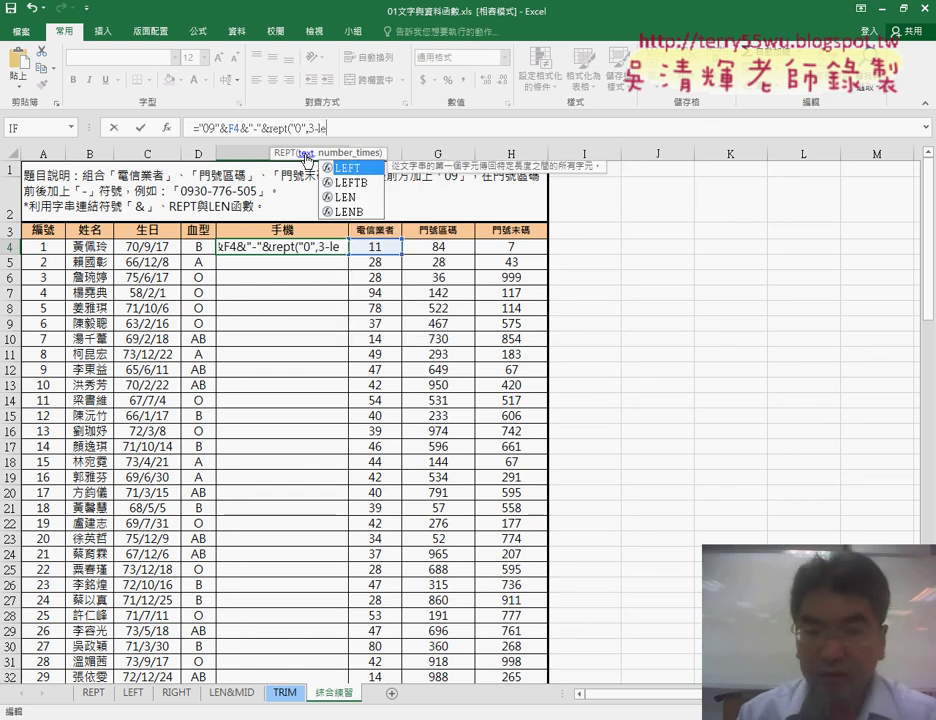
type("n(")
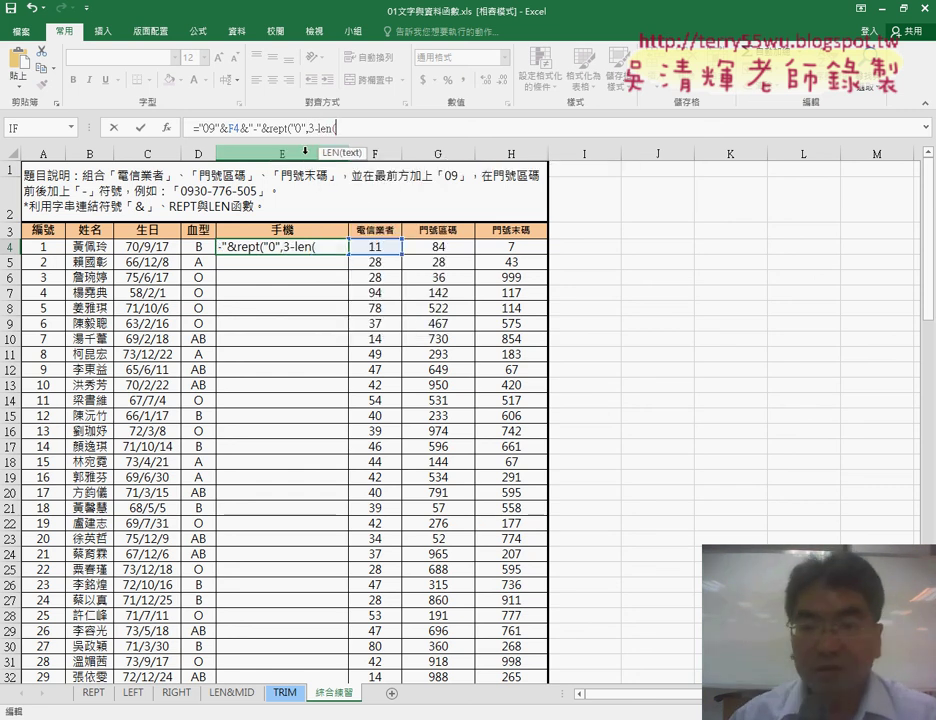
left_click(452, 246)
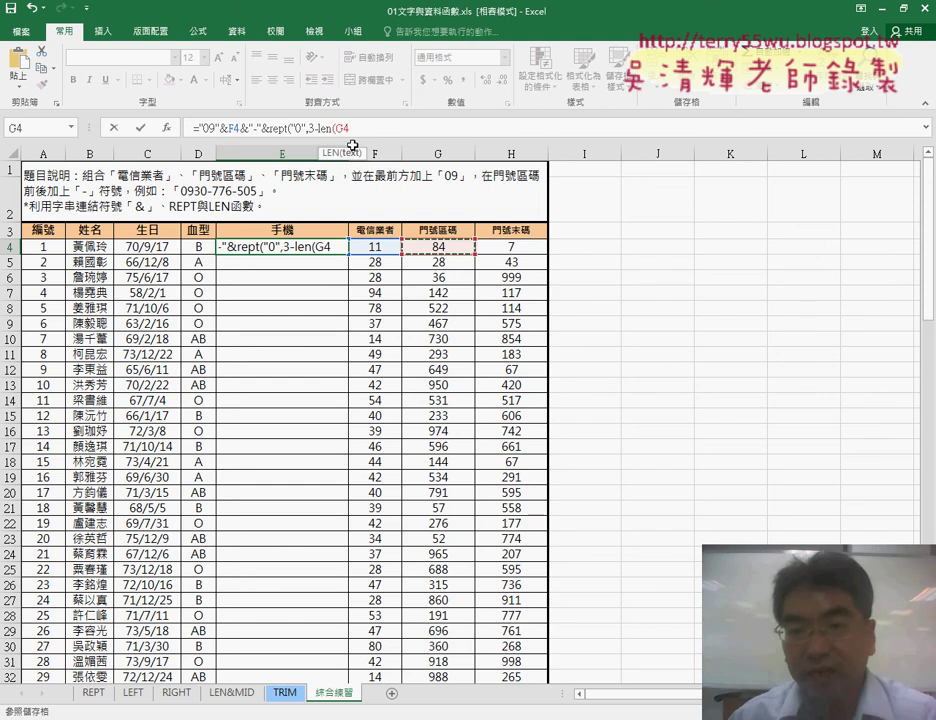
type(")")
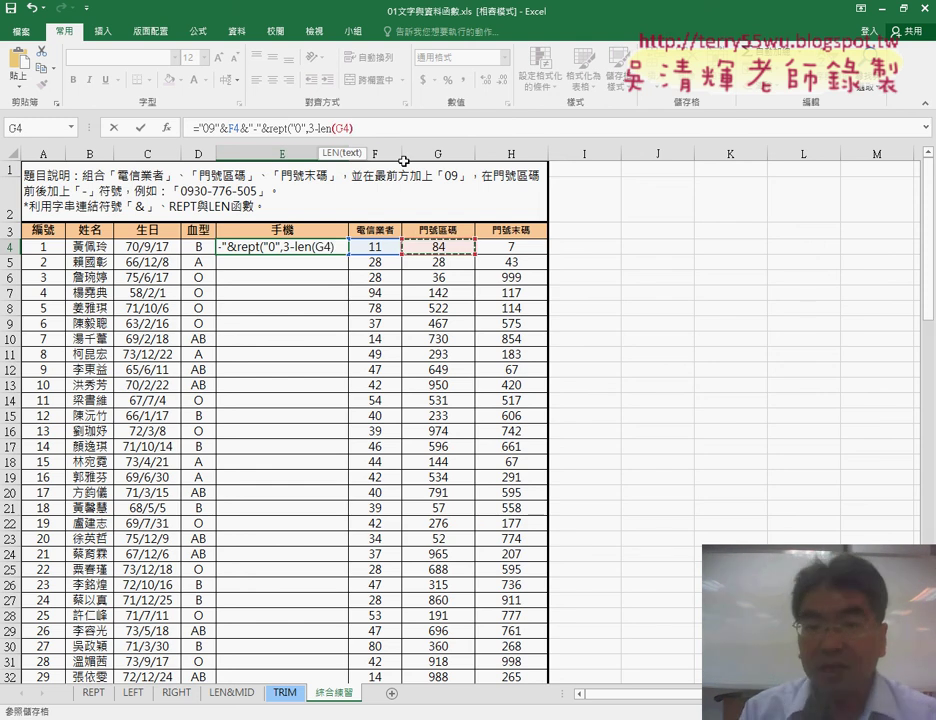
type(")")
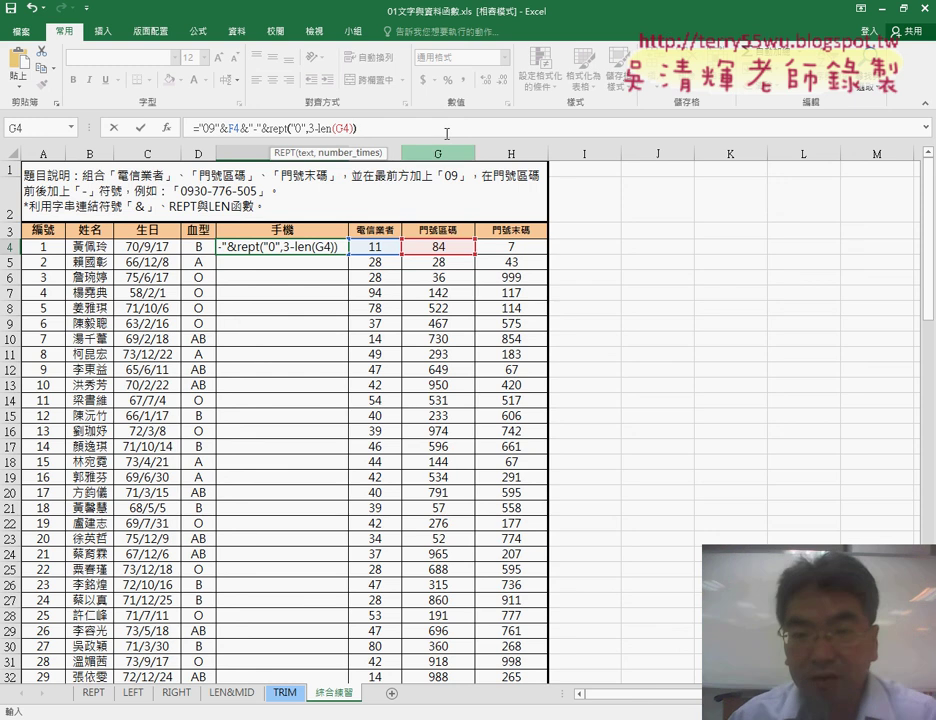
left_click(352, 128)
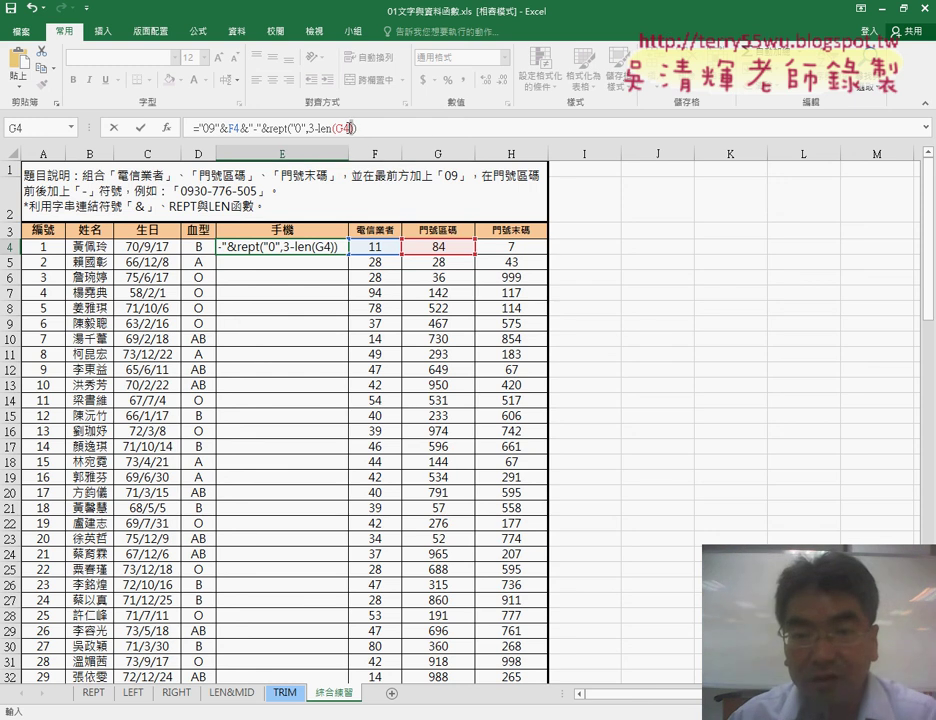
left_click(339, 128)
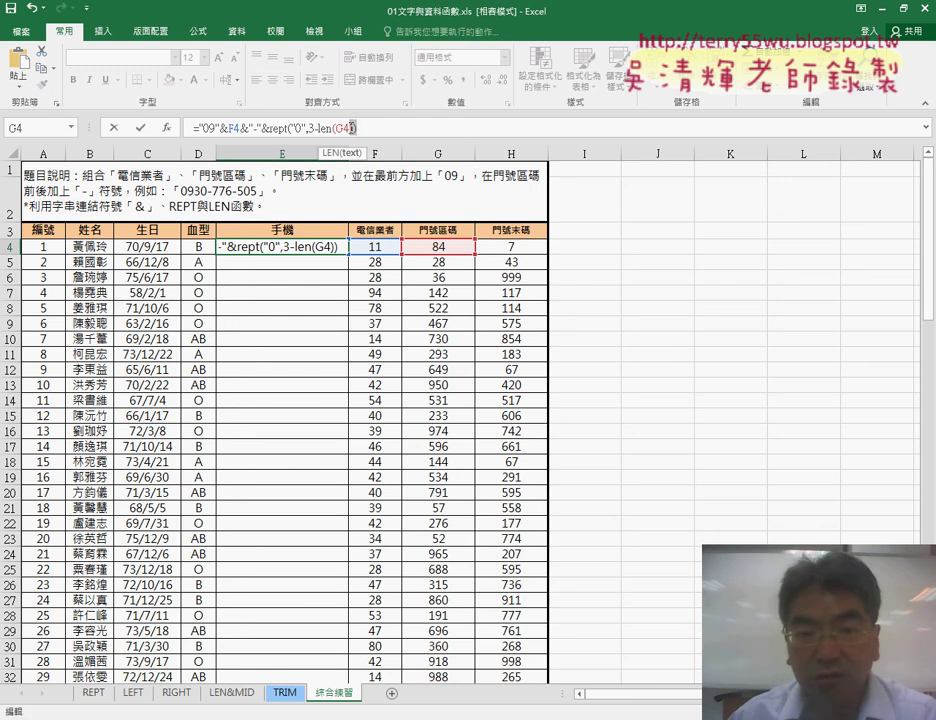
left_click(384, 130)
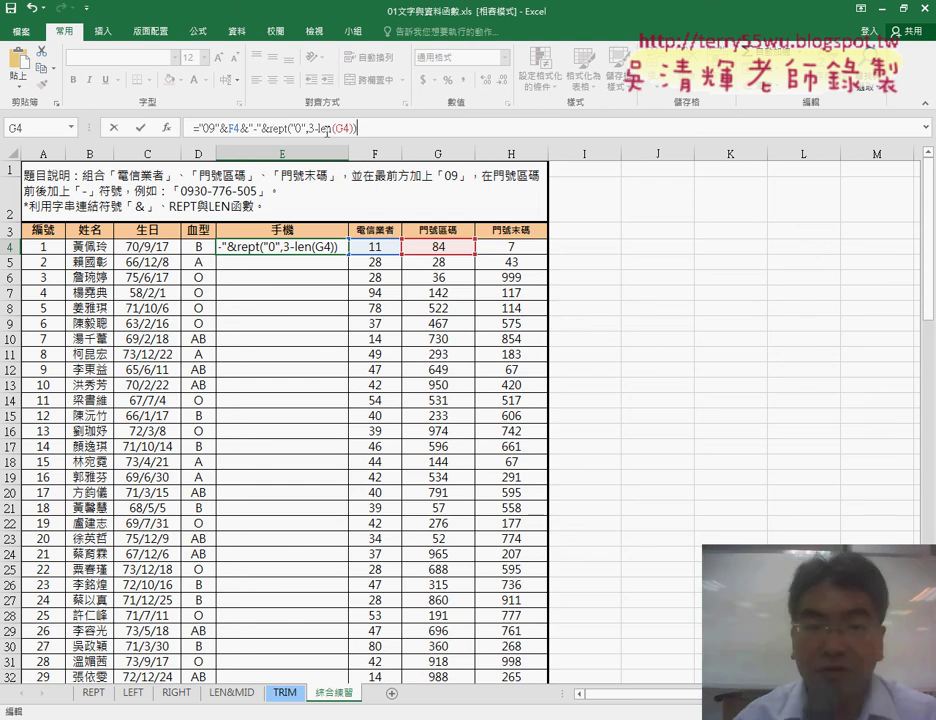
left_click(141, 129)
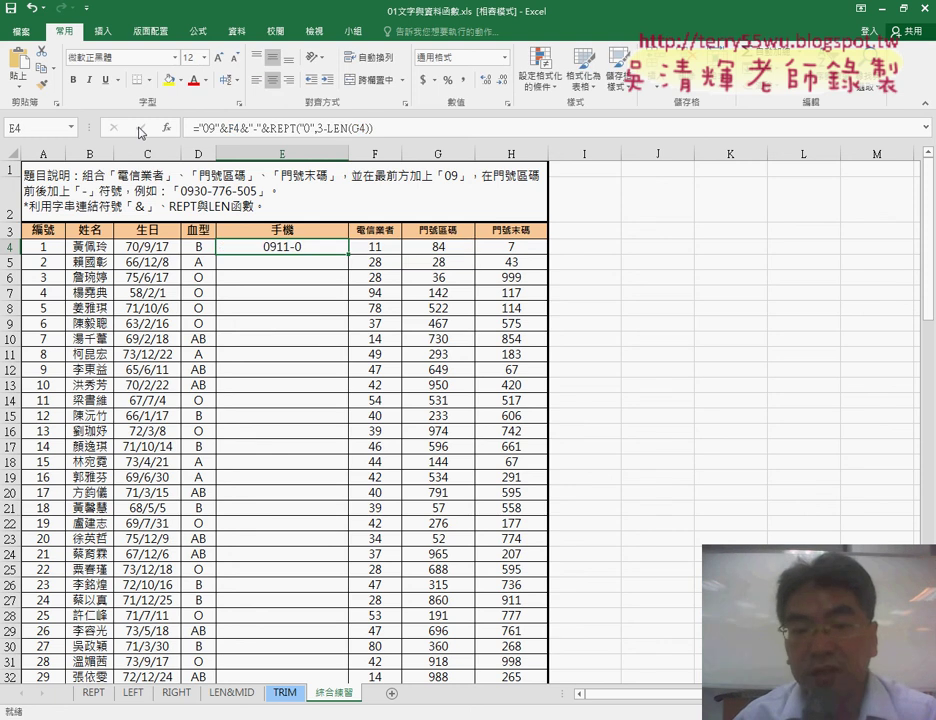
left_click(405, 128)
Step: Append &G4 to E4's formula so it shows 0911-084, then select its dash-and-padding part
type("&")
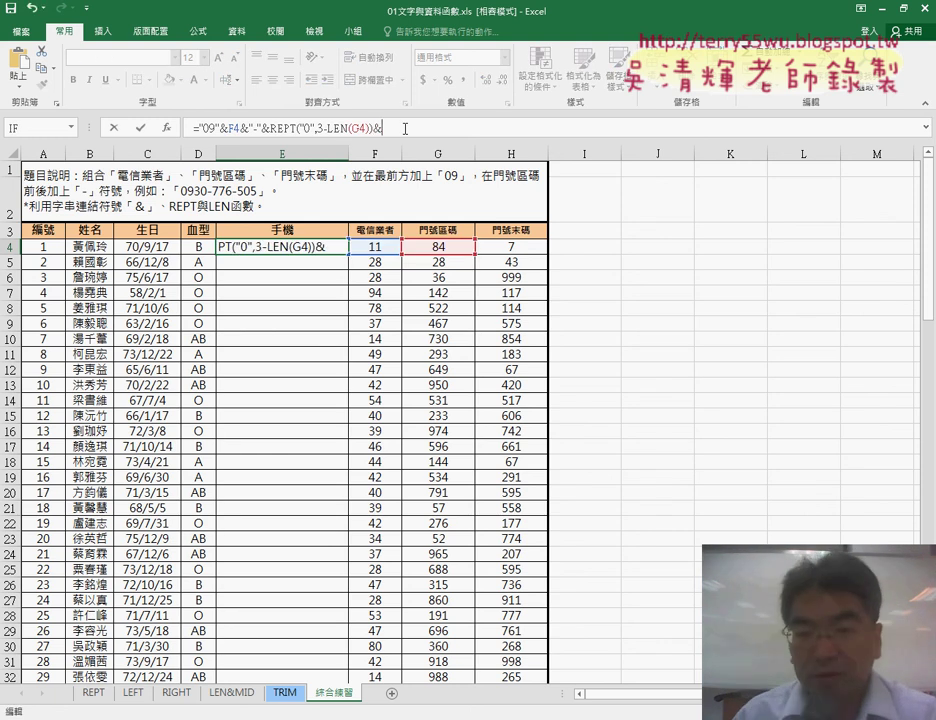
left_click(440, 248)
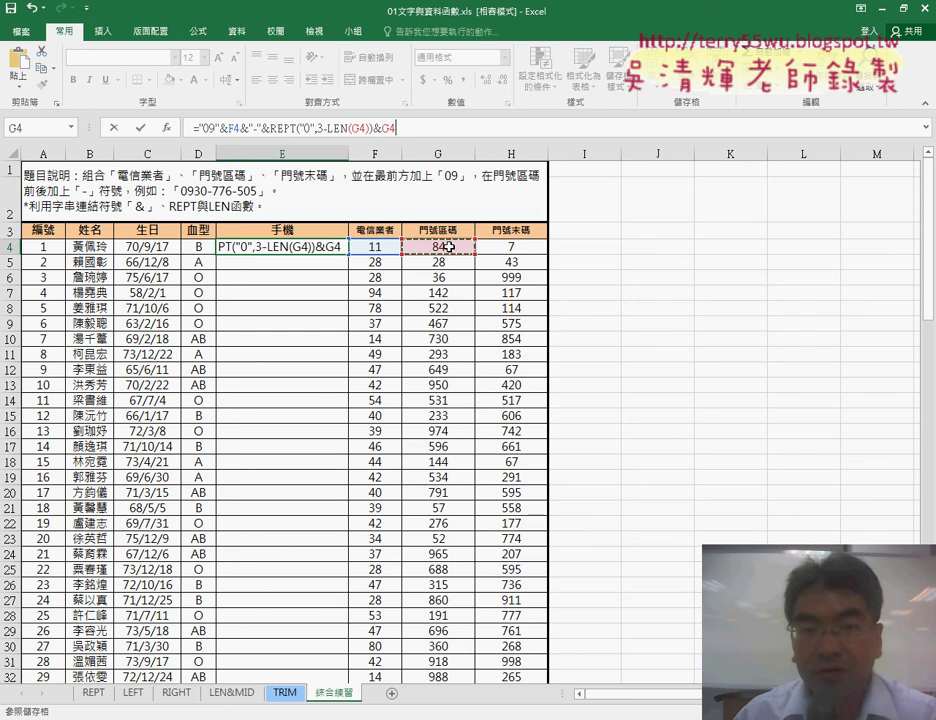
left_click(141, 128)
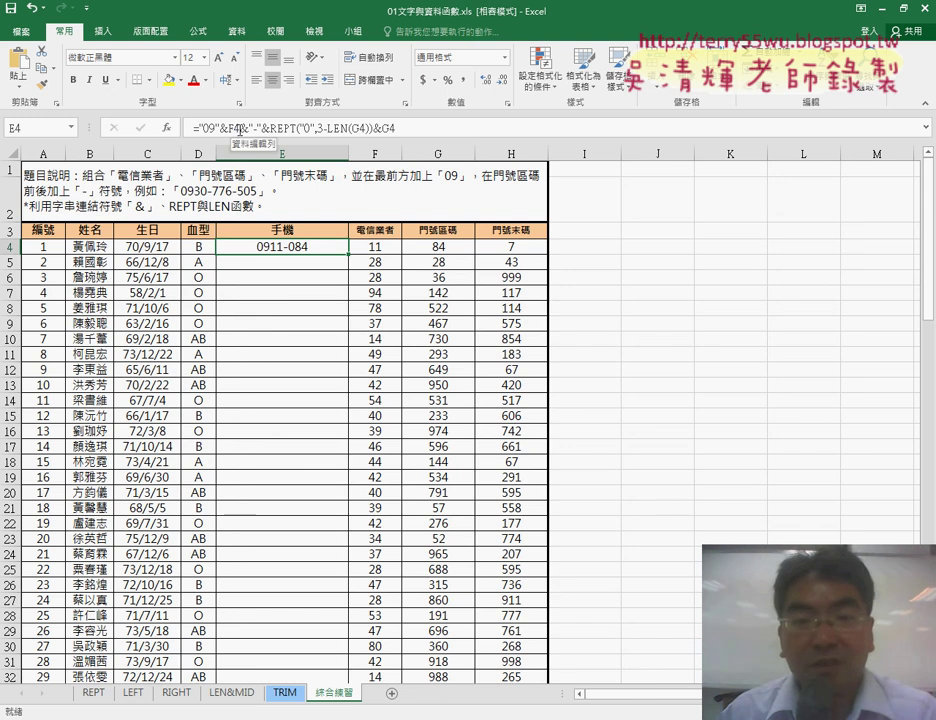
left_click_drag(240, 128, 423, 128)
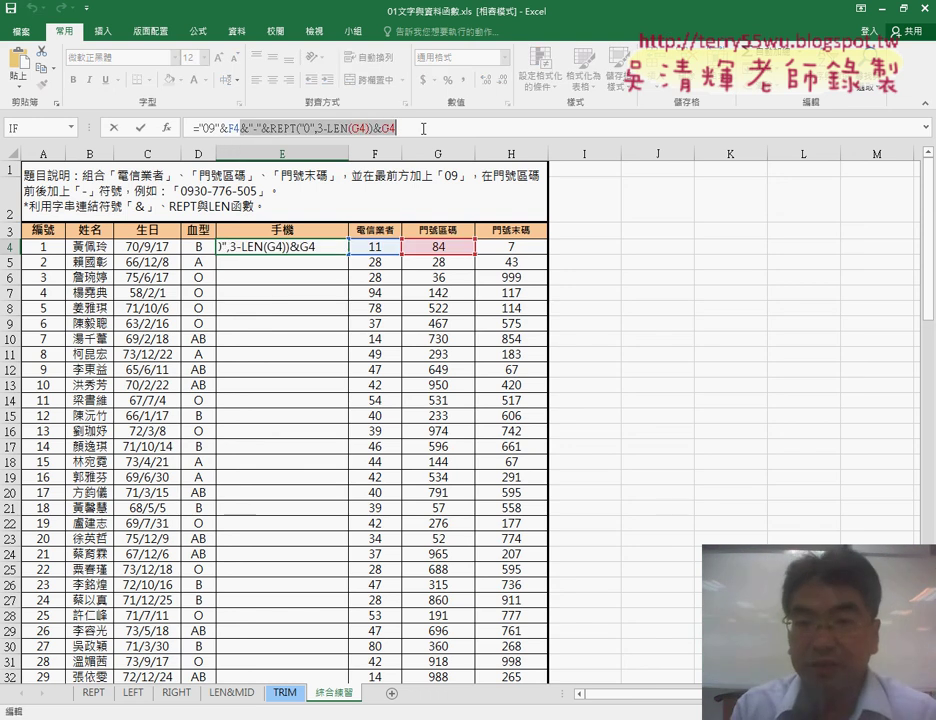
left_click(423, 128)
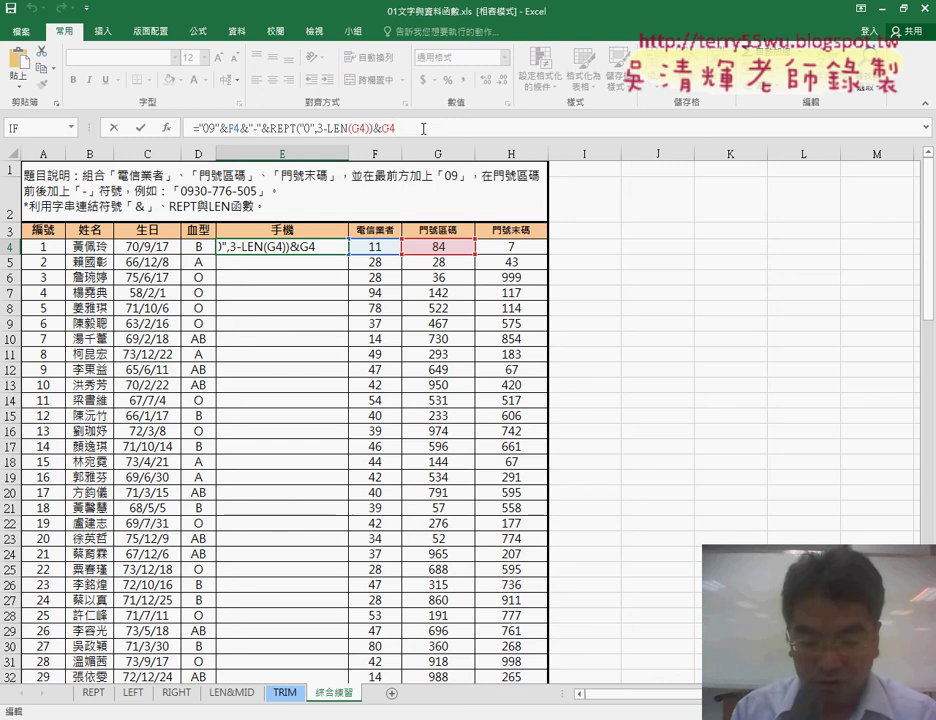
type("&\"-\"&REPT(\"0\",3-LEN(G4))&G4")
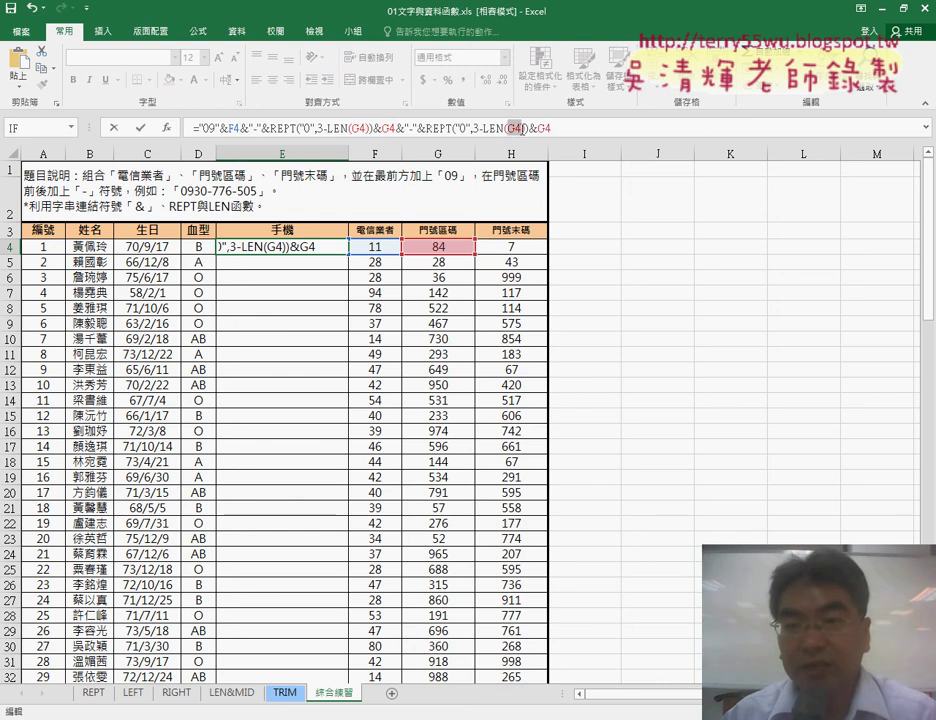
left_click(520, 247)
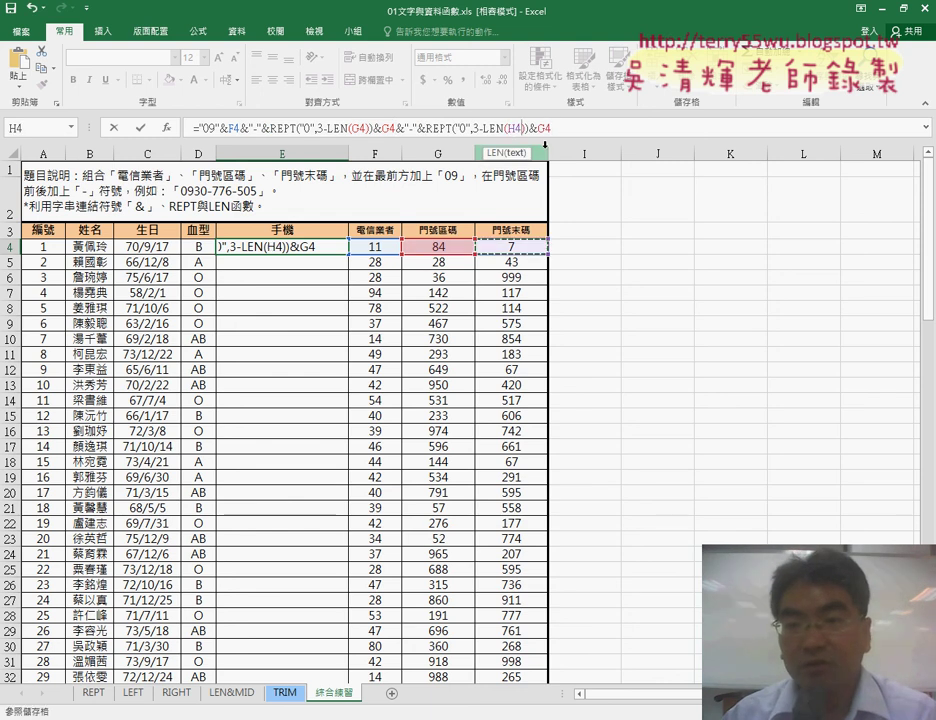
left_click(485, 246)
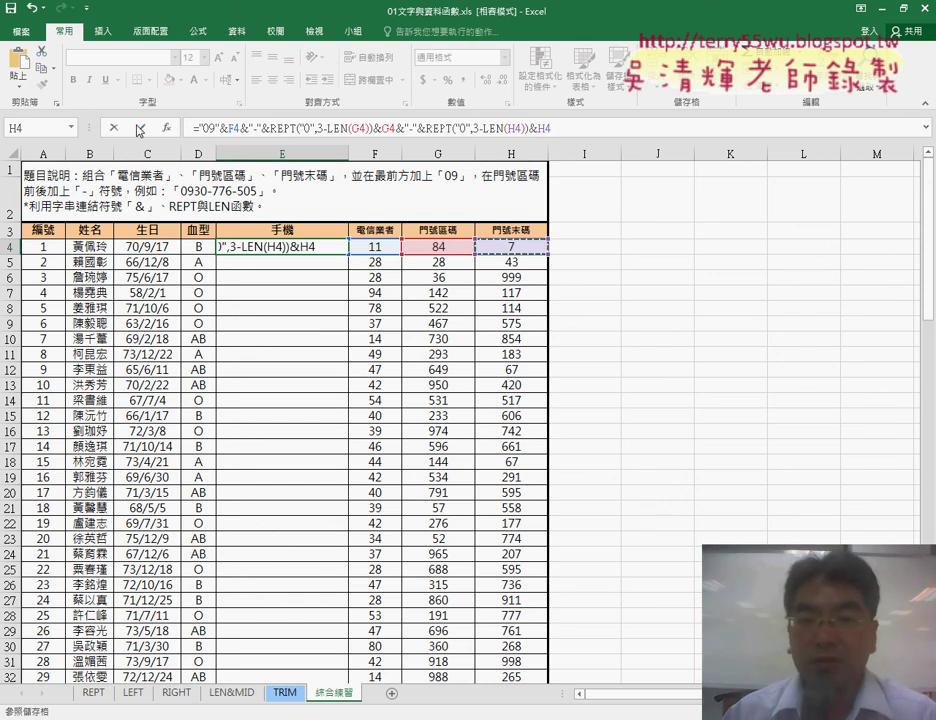
left_click(139, 129)
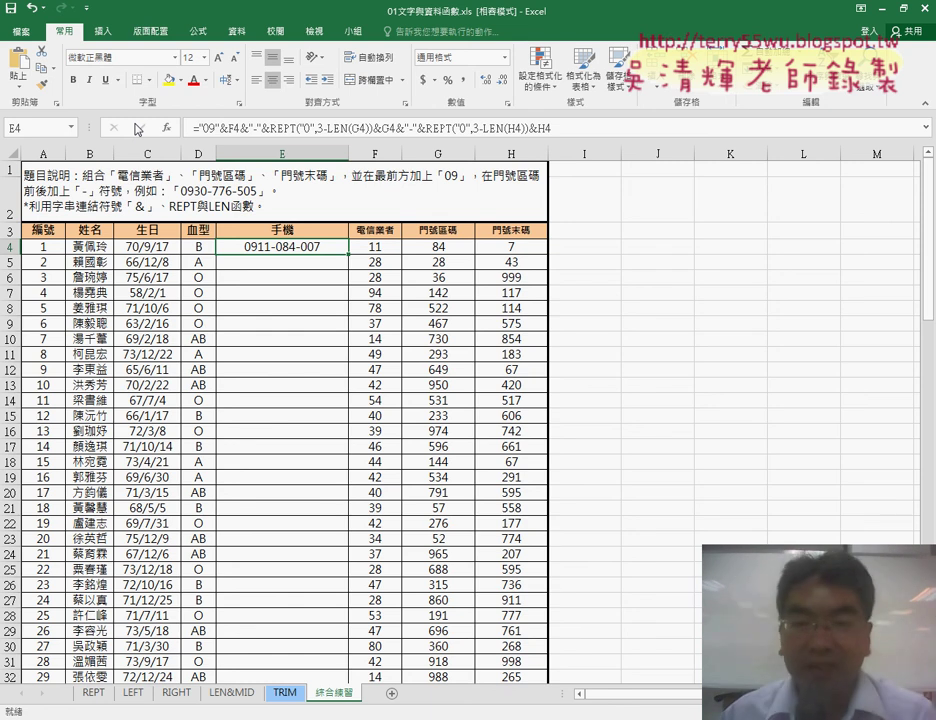
double_click(348, 254)
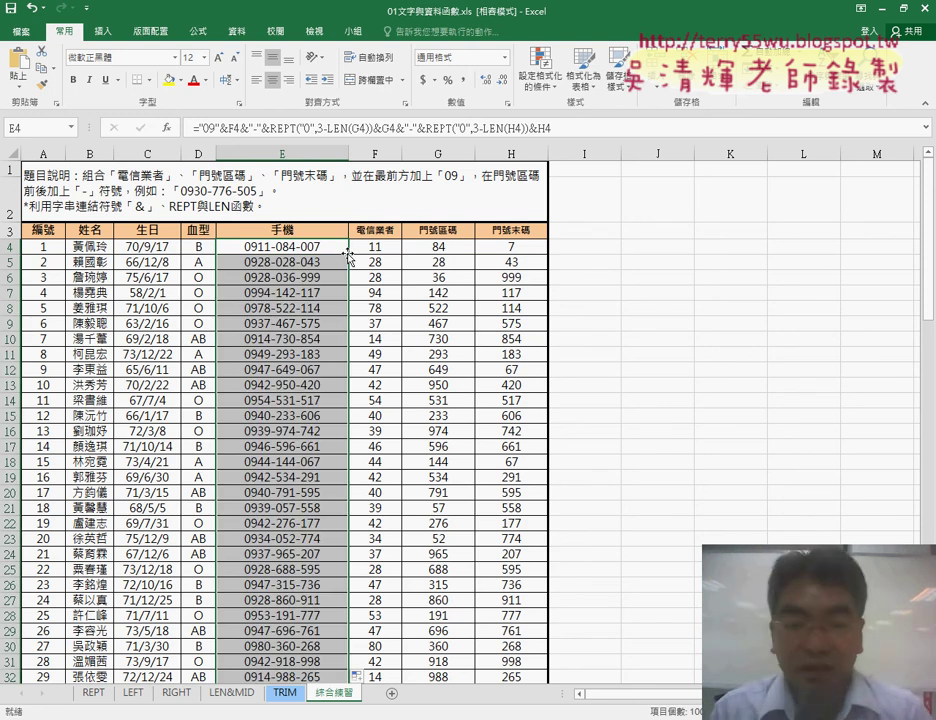
key("ctrl+z")
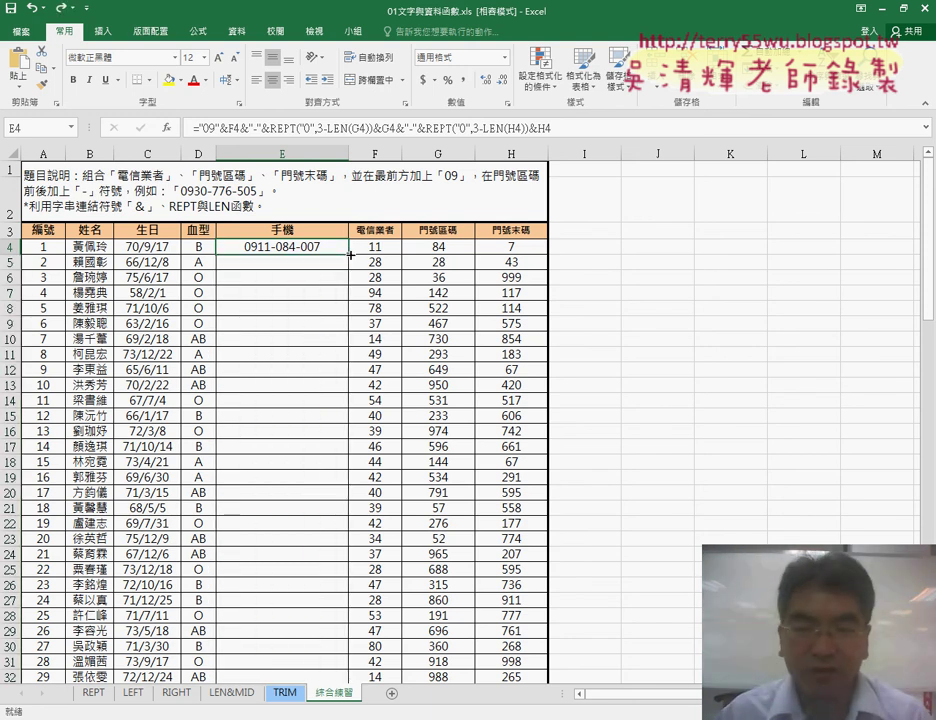
left_click_drag(350, 254, 340, 660)
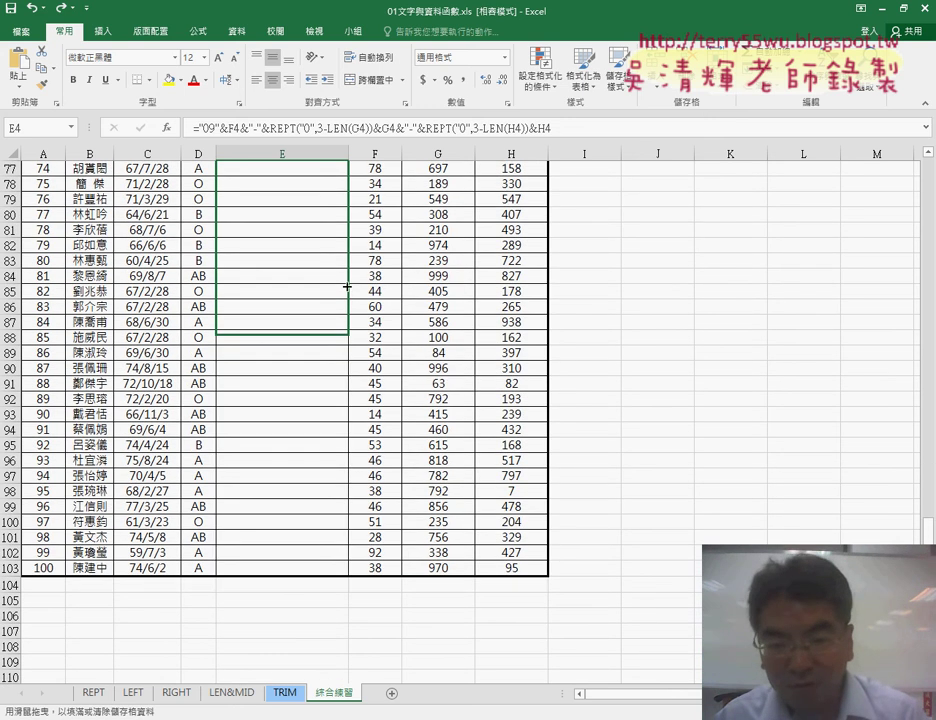
left_click_drag(340, 660, 316, 3)
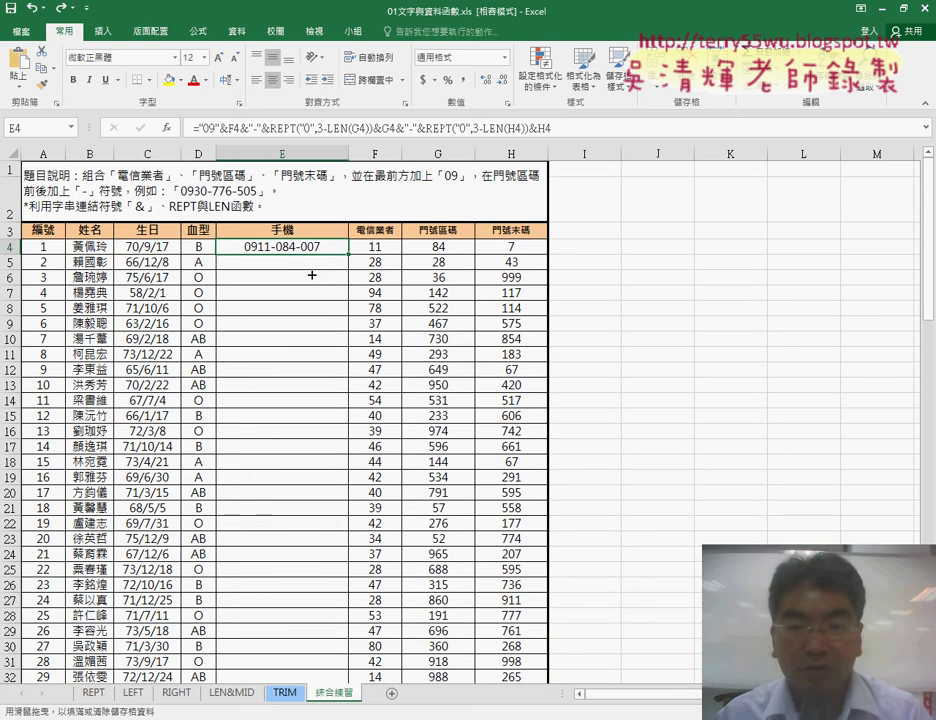
left_click_drag(316, 3, 345, 258)
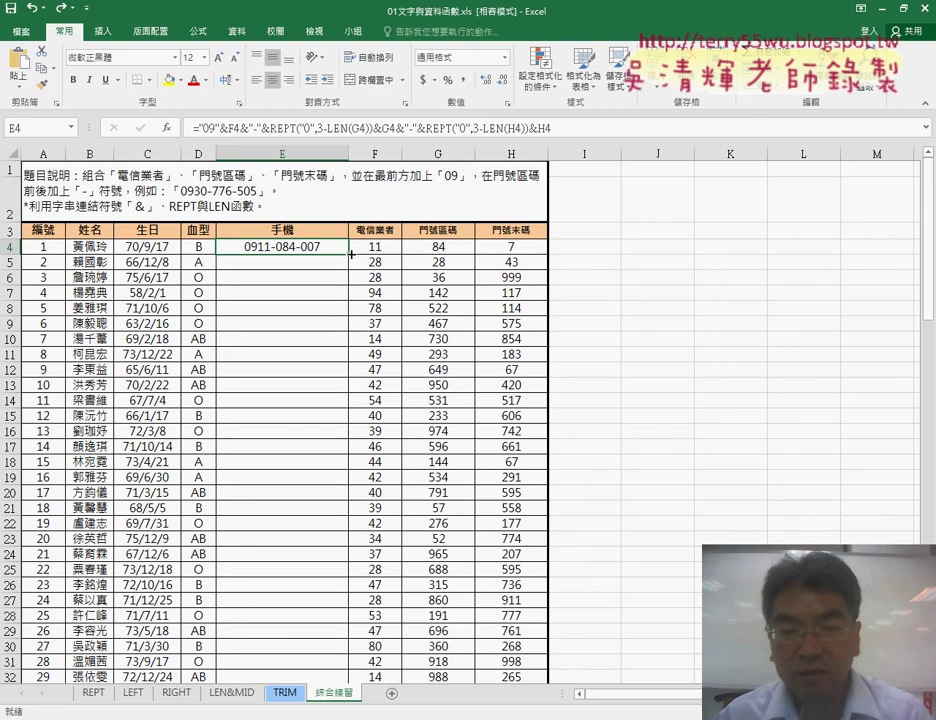
double_click(351, 255)
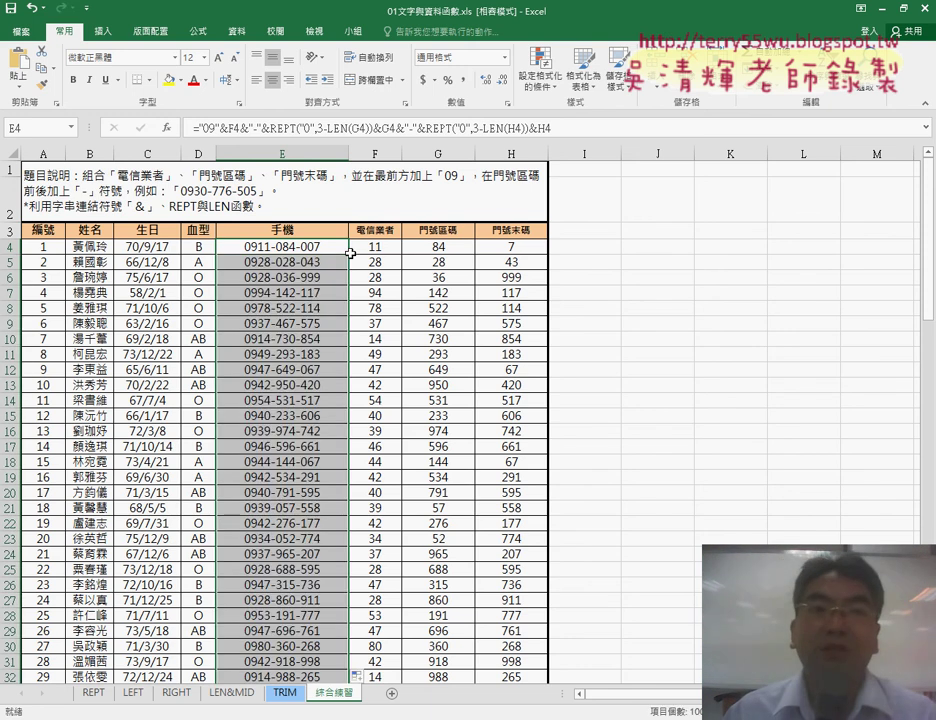